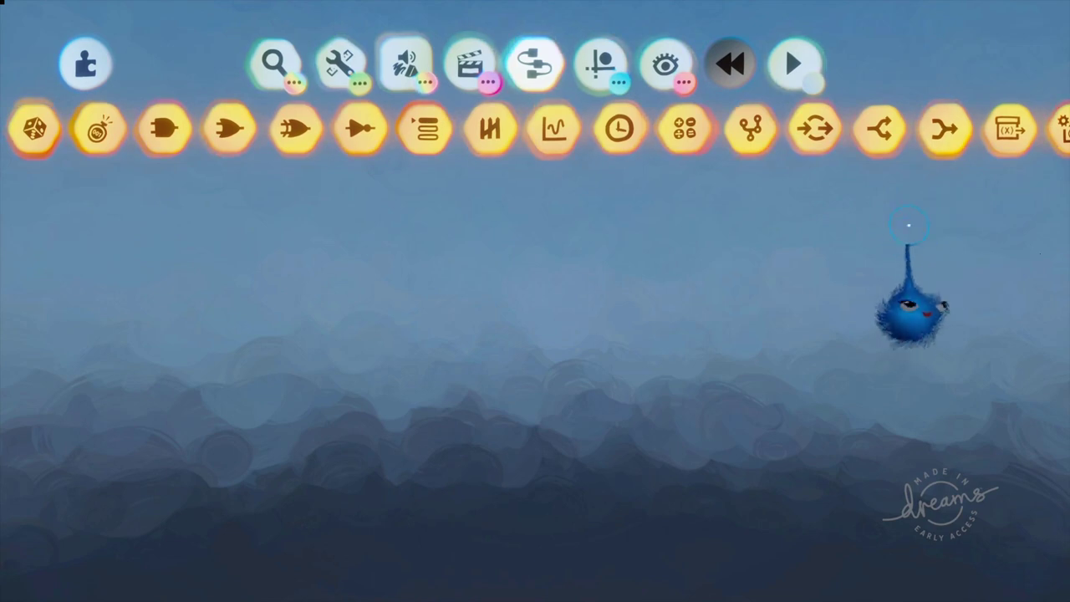
Step: Place one Splitter gadget in the empty scene and adjust its position slightly
left_click(879, 127)
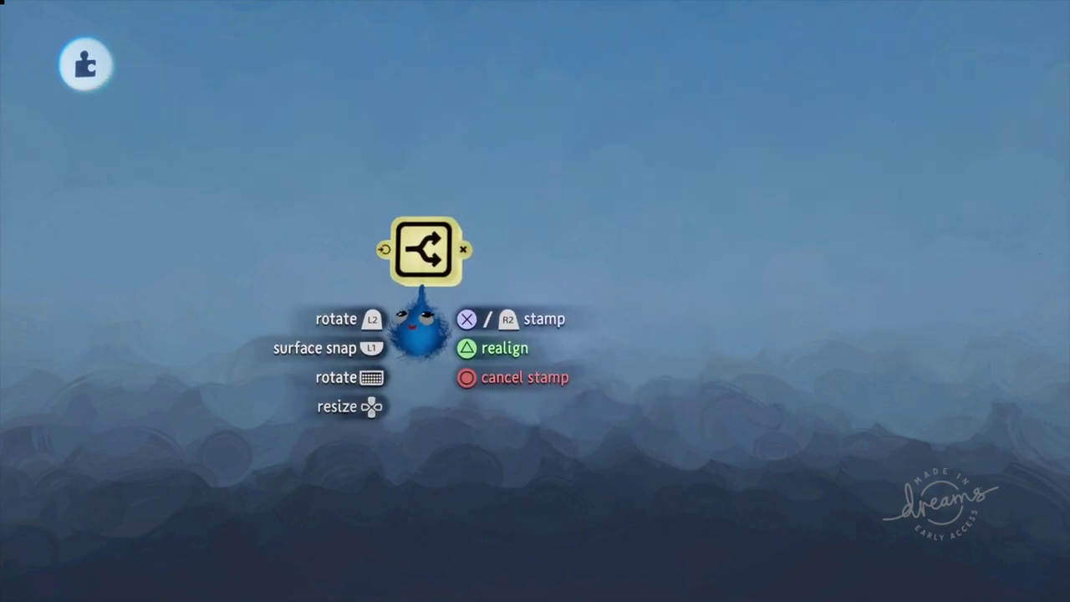
left_click(423, 249)
key("Escape")
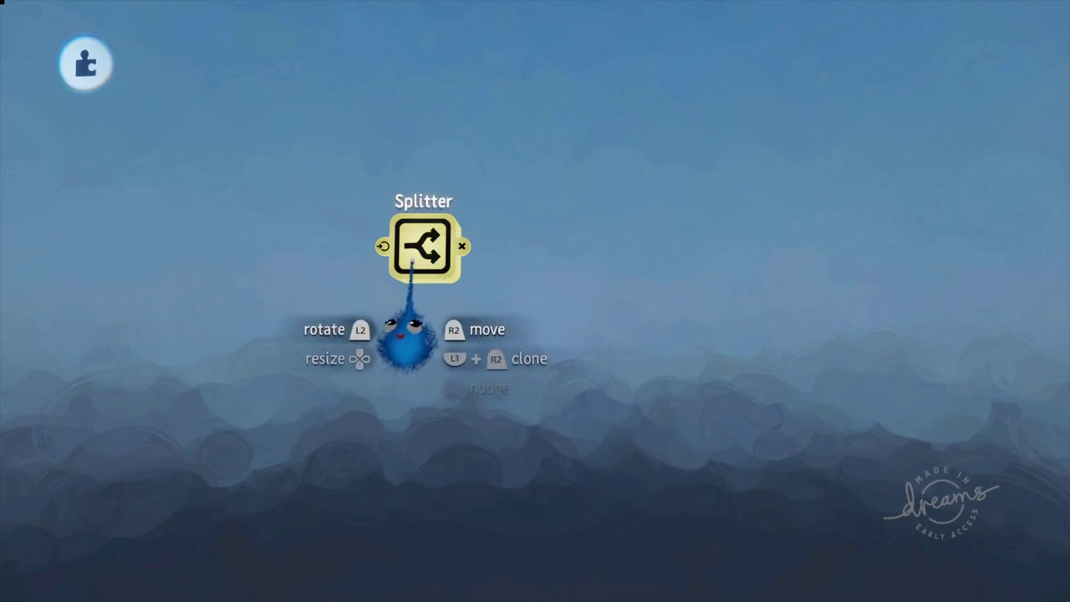
left_click_drag(423, 248, 396, 261)
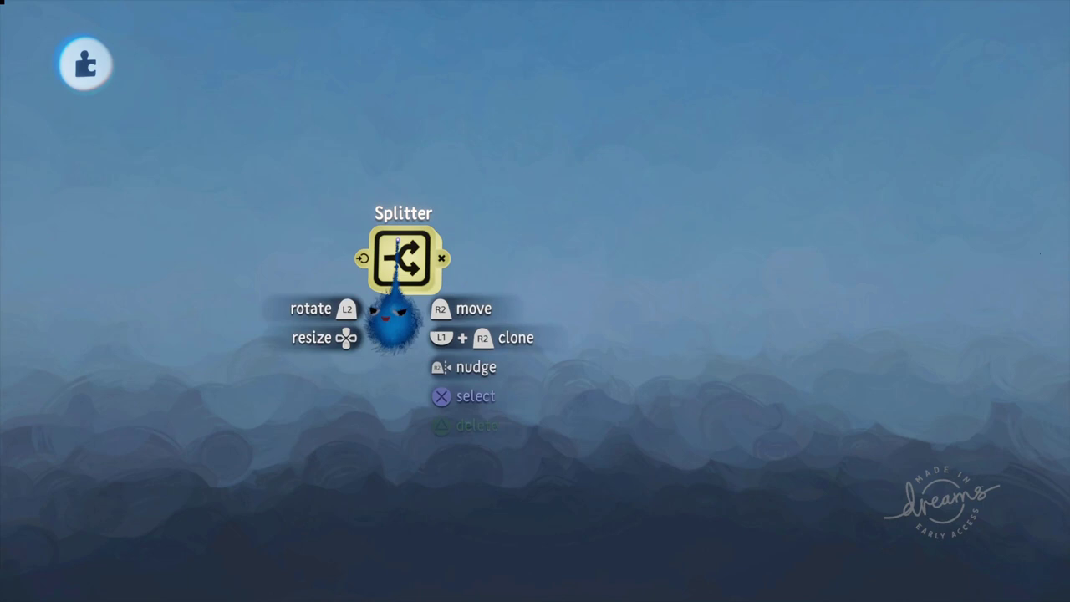
Step: Open the Splitter's settings, examine its input and output ports, and close the settings again
left_click(401, 265)
left_click_drag(511, 330, 542, 359)
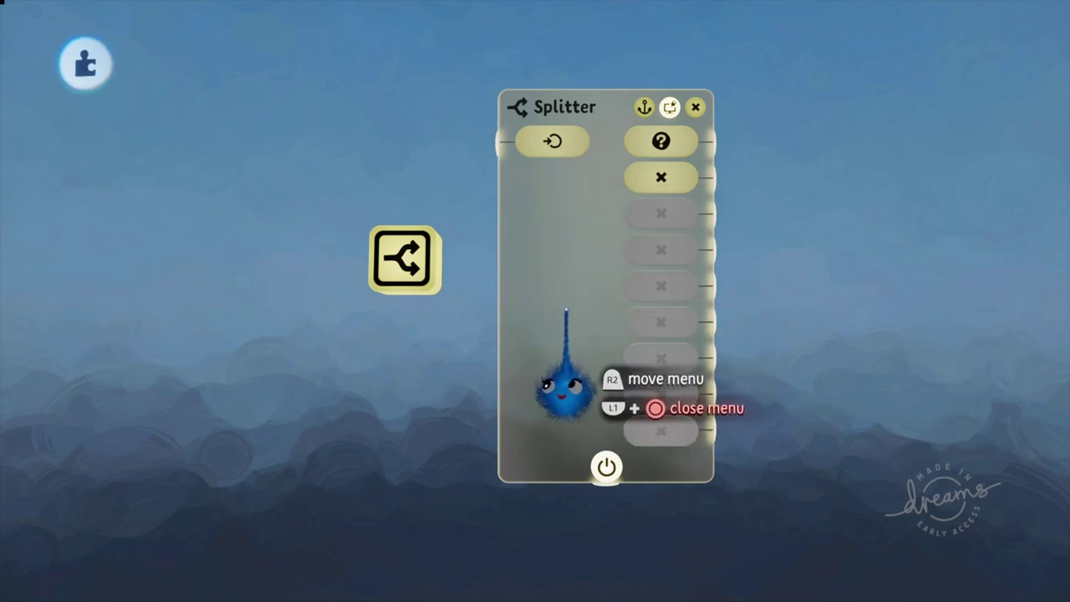
mouse_move(563, 380)
left_mouse_down()
mouse_move(551, 362)
mouse_move(552, 392)
left_mouse_up()
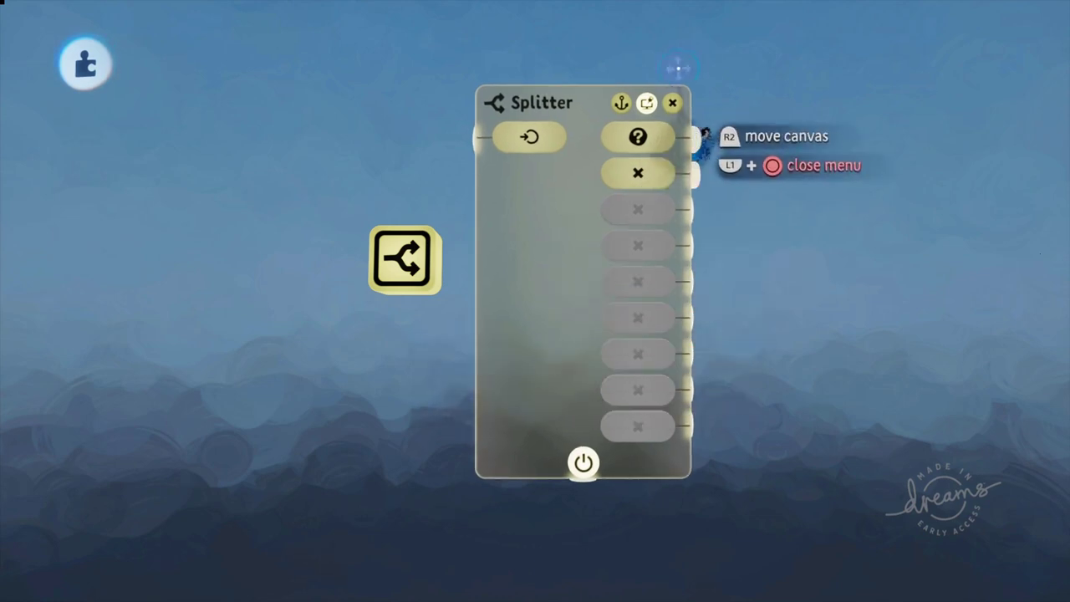
left_click(672, 103)
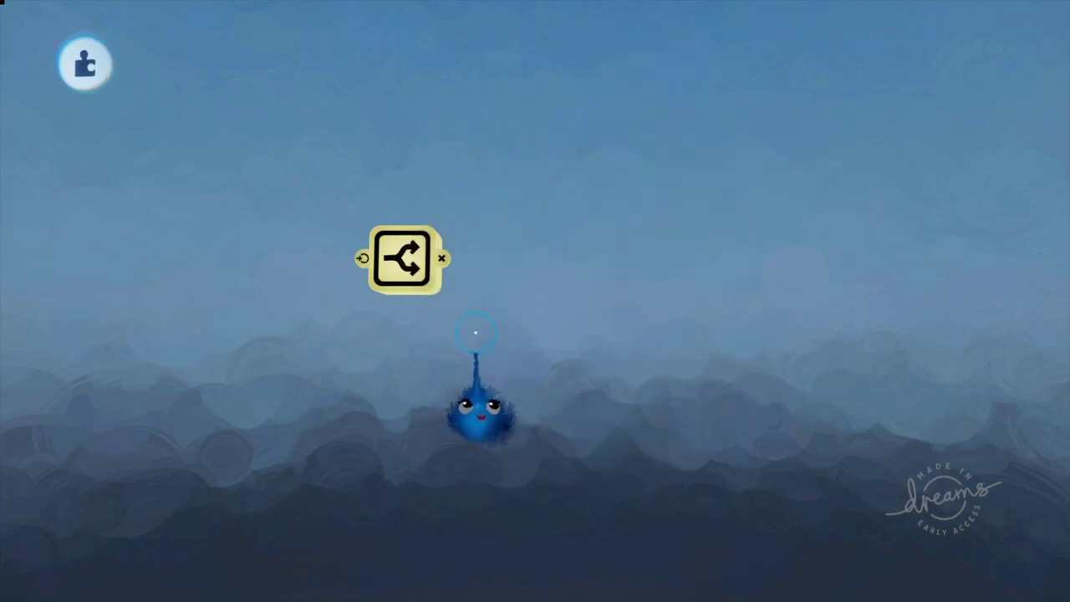
Step: Move the Splitter over to make room and place one Controller Sensor gadget beside it
left_click_drag(403, 261, 482, 260)
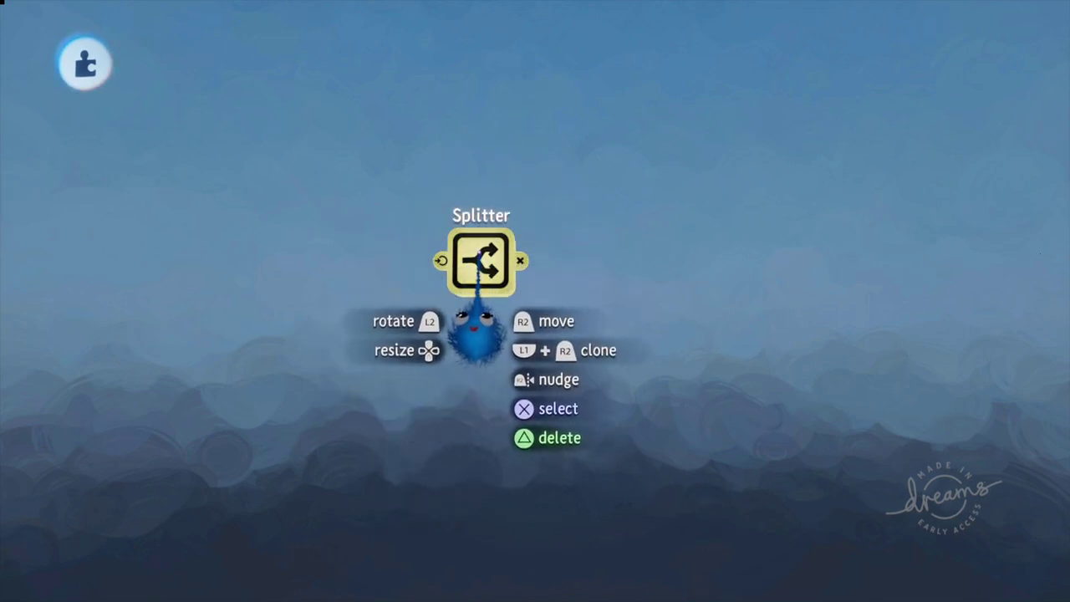
key("Escape")
left_click_drag(284, 134, 680, 127)
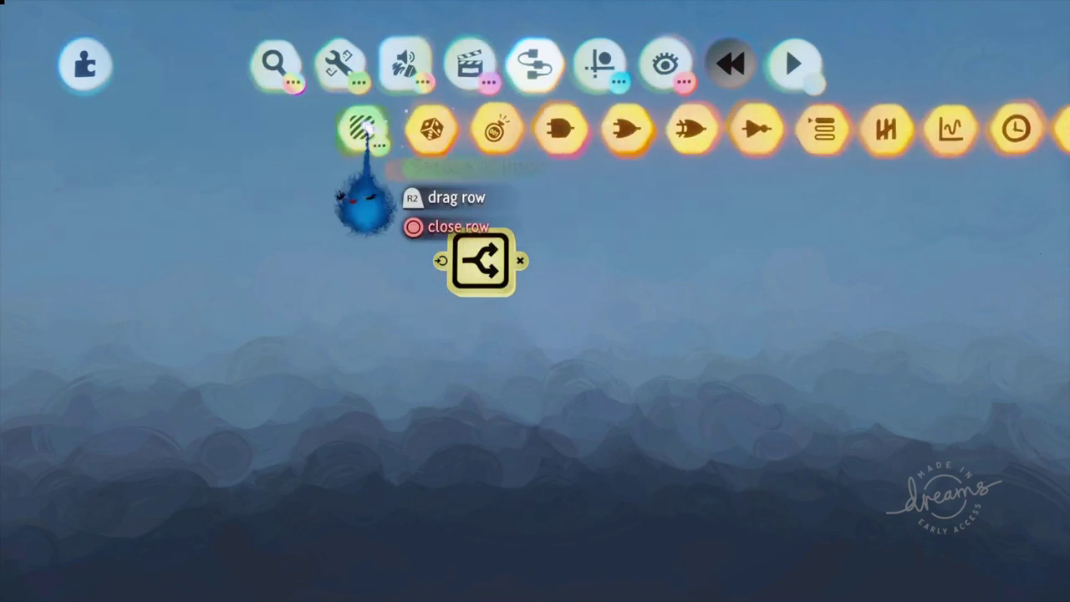
left_click(366, 132)
left_click(294, 127)
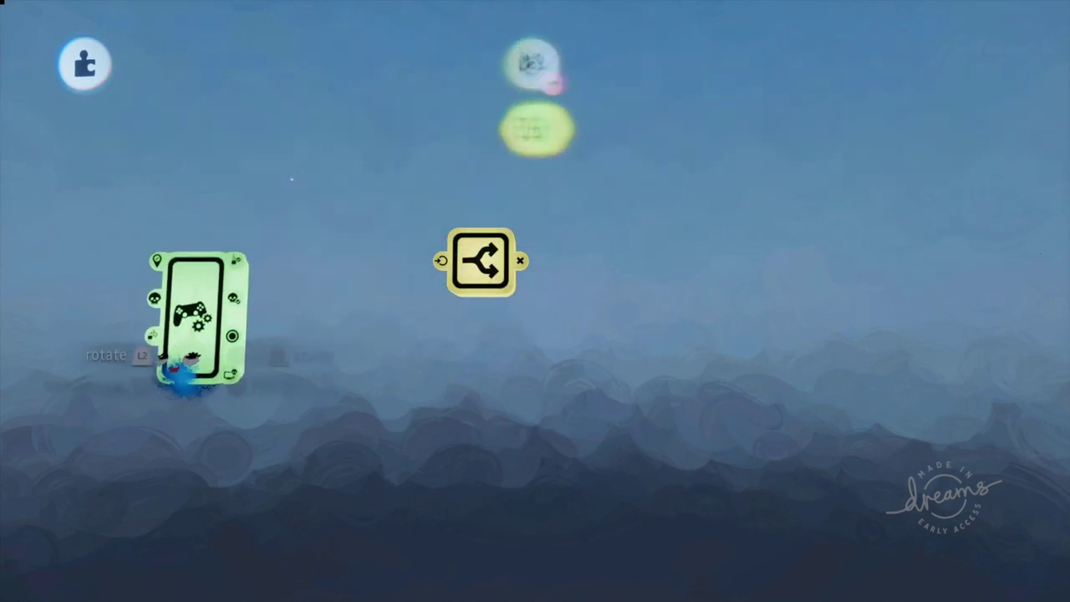
left_click(187, 313)
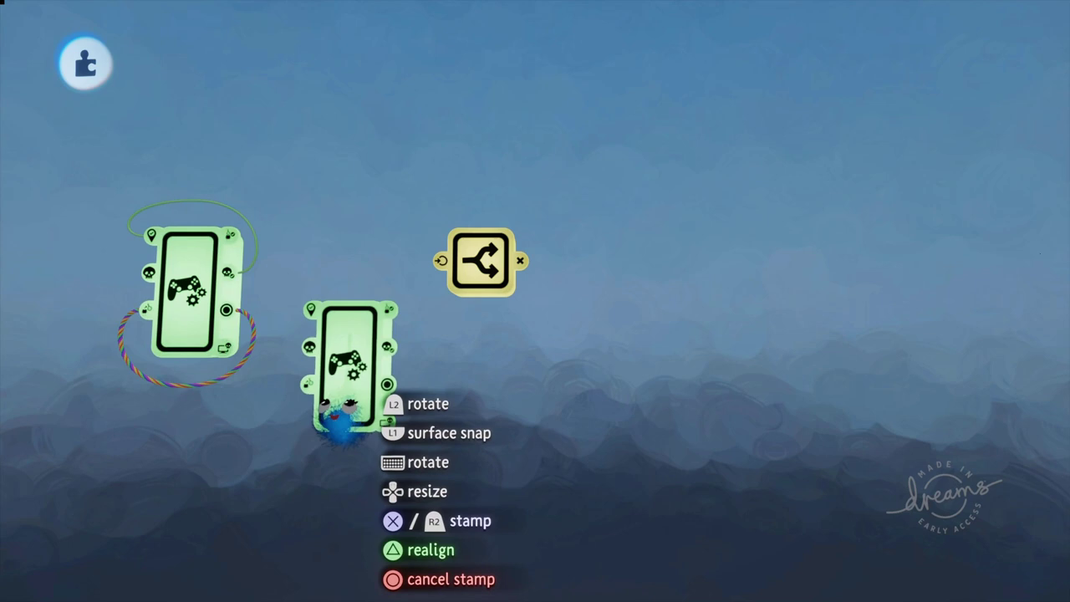
key("Escape")
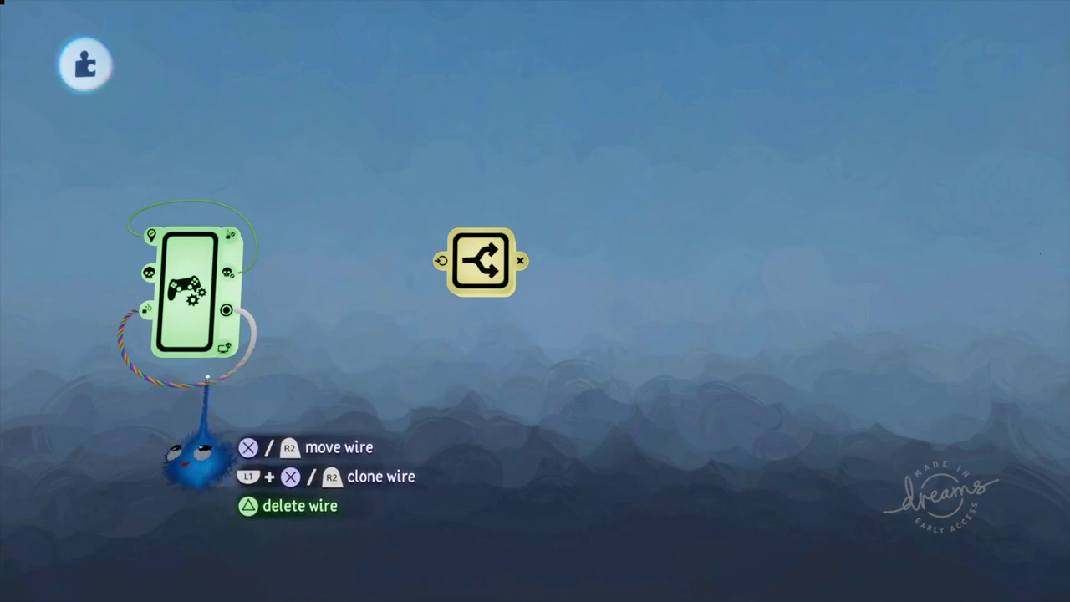
Step: Wire the Controller Sensor's second output into the Splitter's input and reposition the Splitter
left_click_drag(226, 273, 441, 260)
left_click_drag(480, 344, 458, 343)
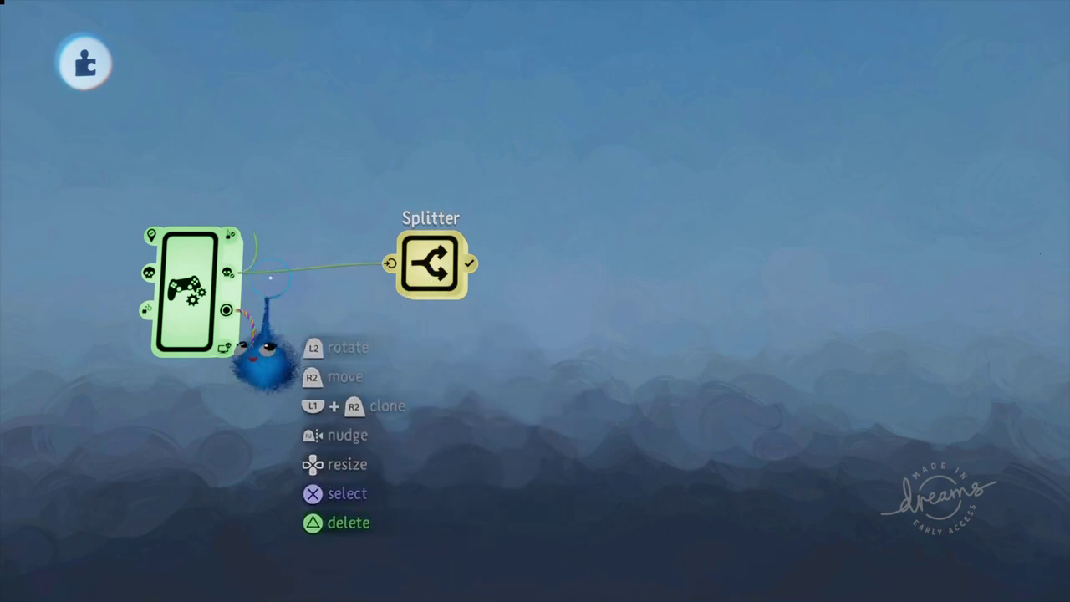
left_click_drag(435, 261, 895, 233)
key("Escape")
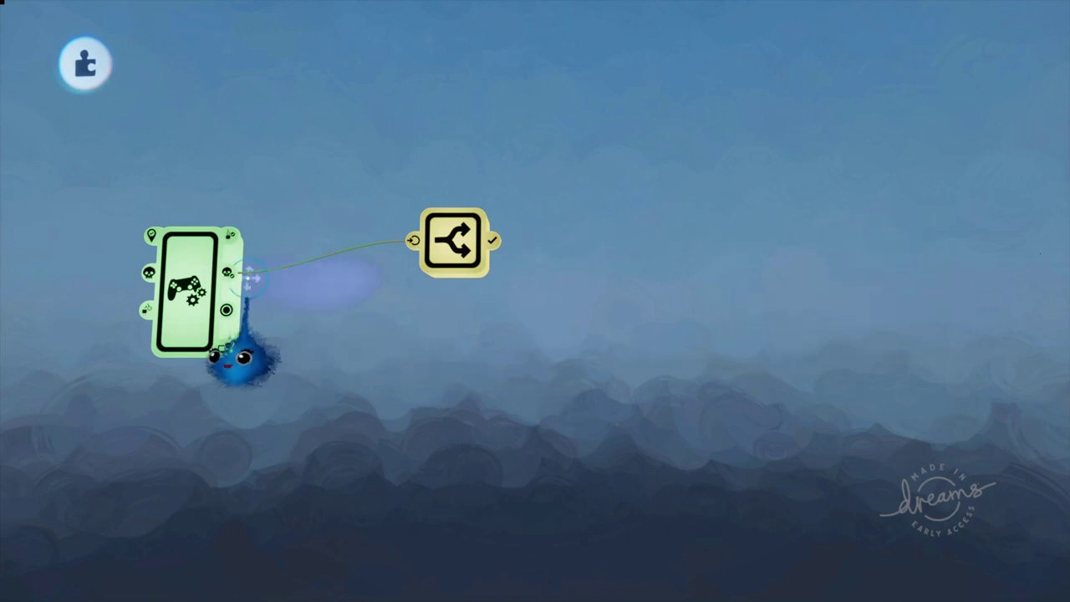
Step: Try pulling output wires into empty space, move the Splitter further from the sensor, and delete its input wire
left_click_drag(230, 273, 761, 269)
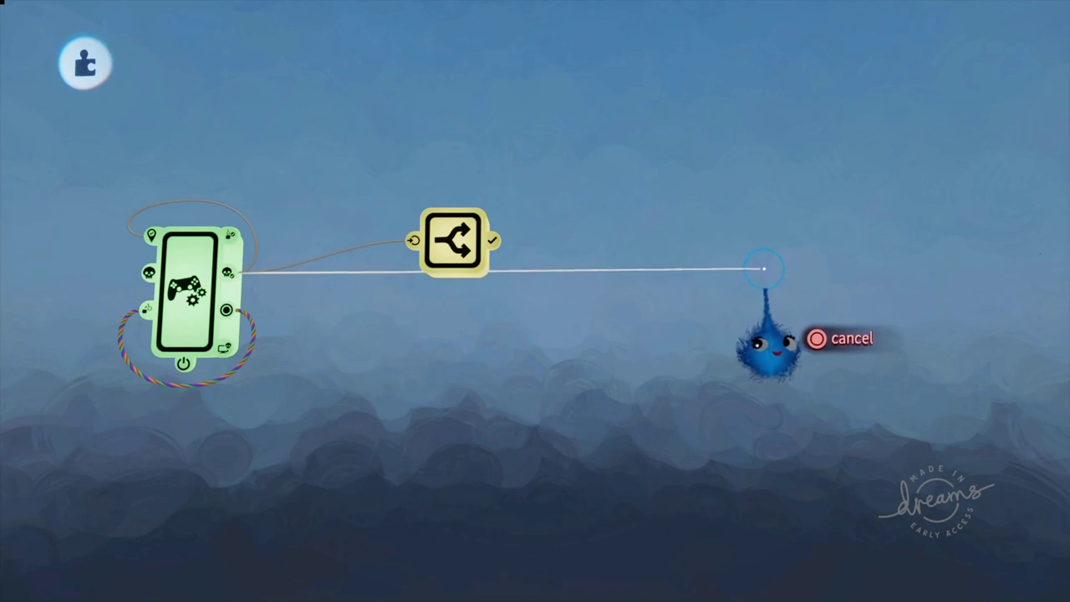
key("Escape")
left_click_drag(494, 240, 859, 245)
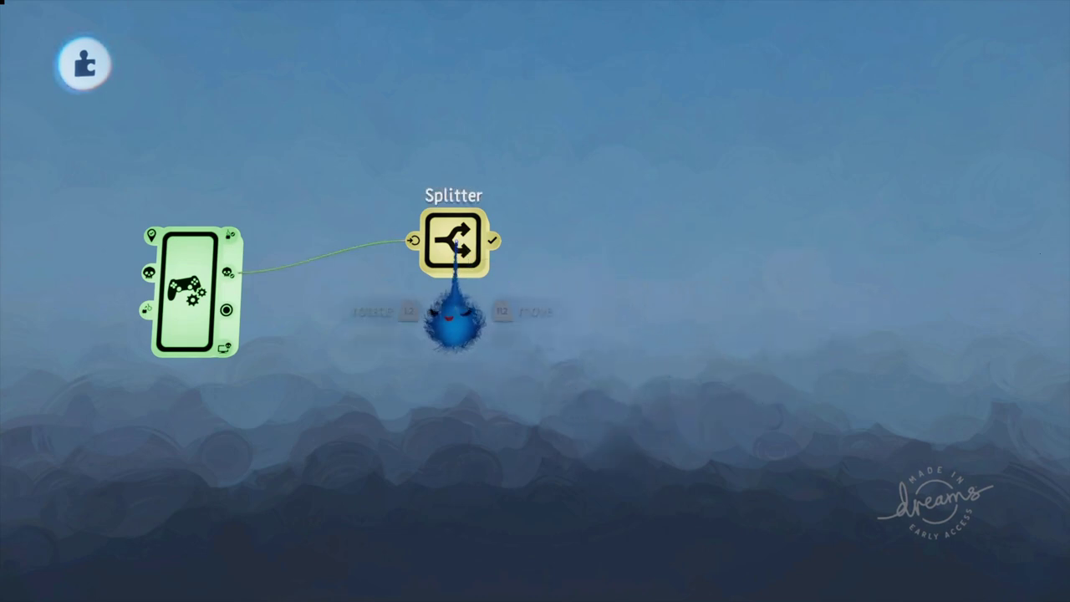
left_click_drag(447, 264, 497, 261)
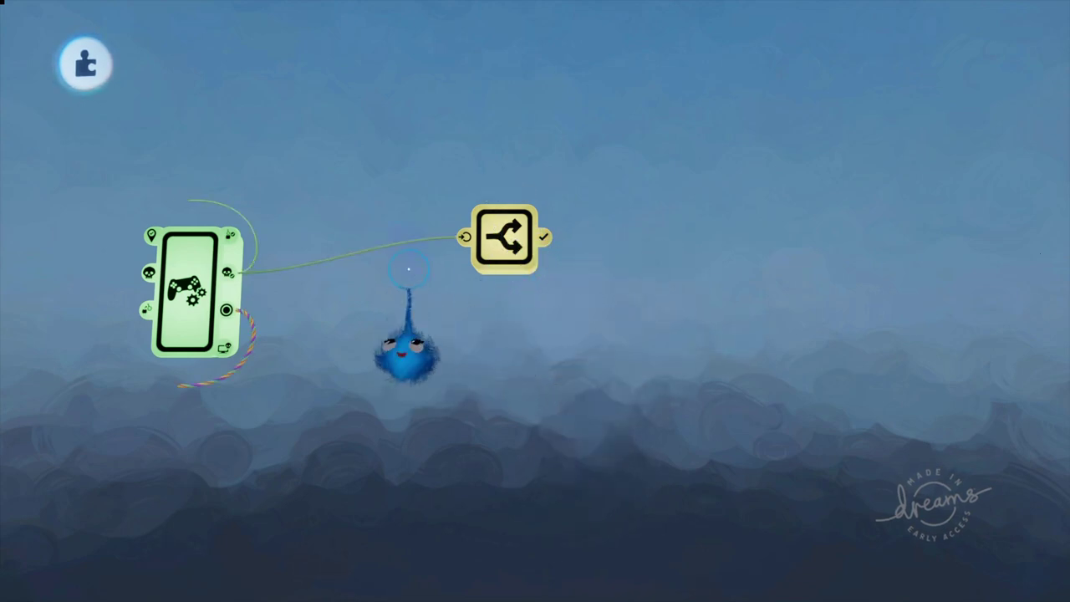
key("Delete")
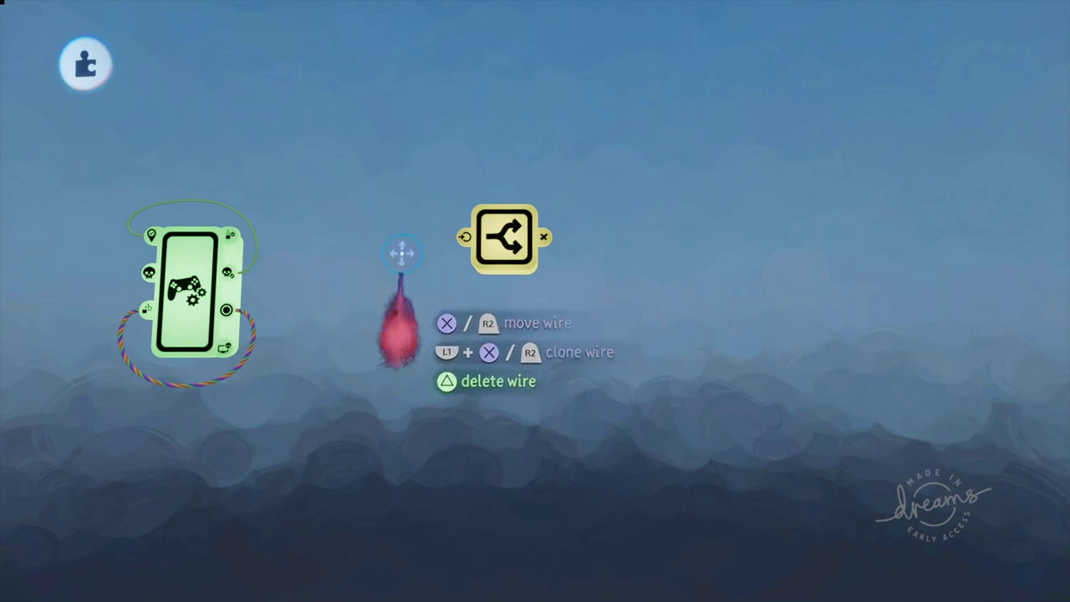
Step: Wire the Controller Sensor's third, multicoloured output into the Splitter, reposition the Splitter, and remove the wire
left_click_drag(216, 381, 465, 327)
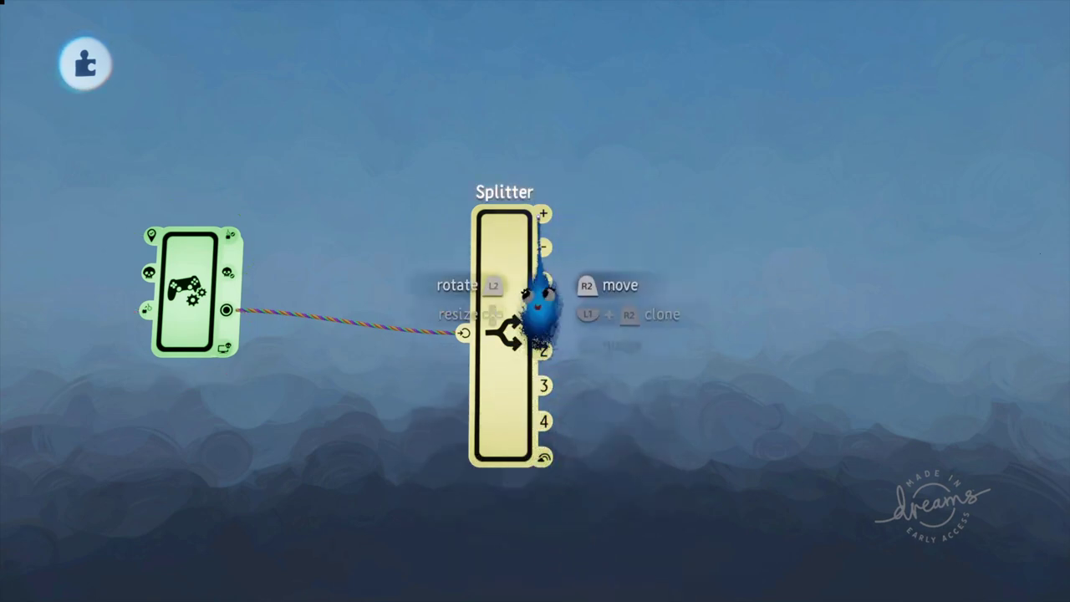
left_click_drag(514, 418, 511, 373)
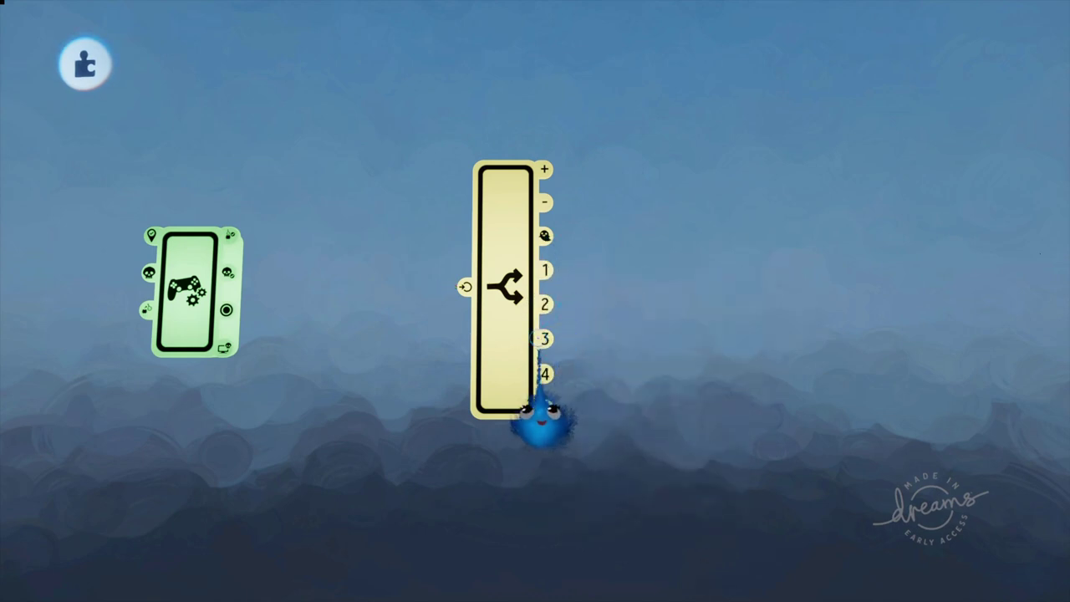
left_click_drag(481, 392, 453, 394)
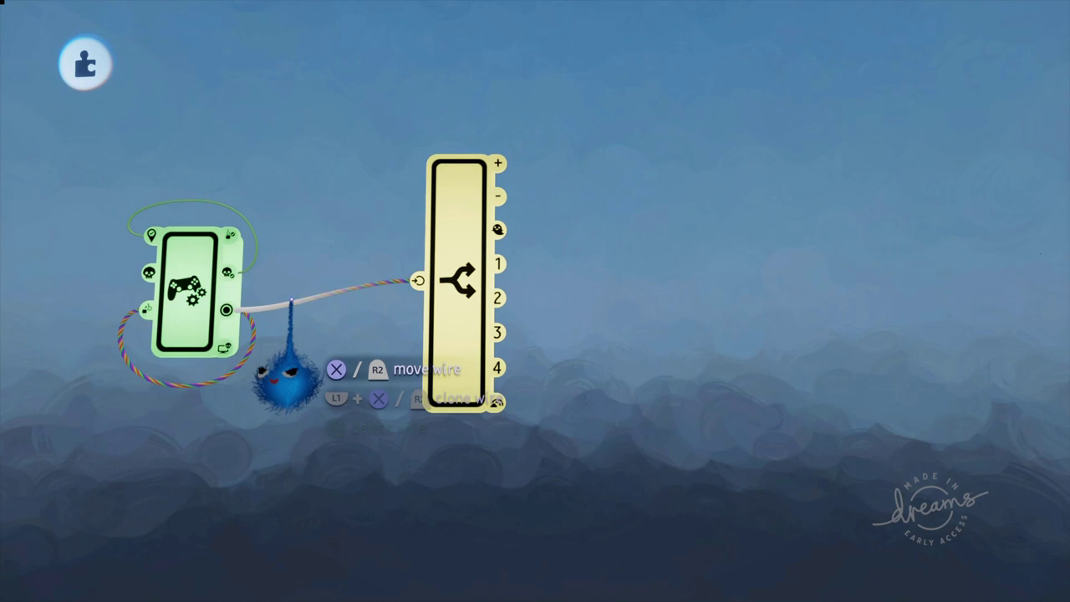
left_click(320, 368)
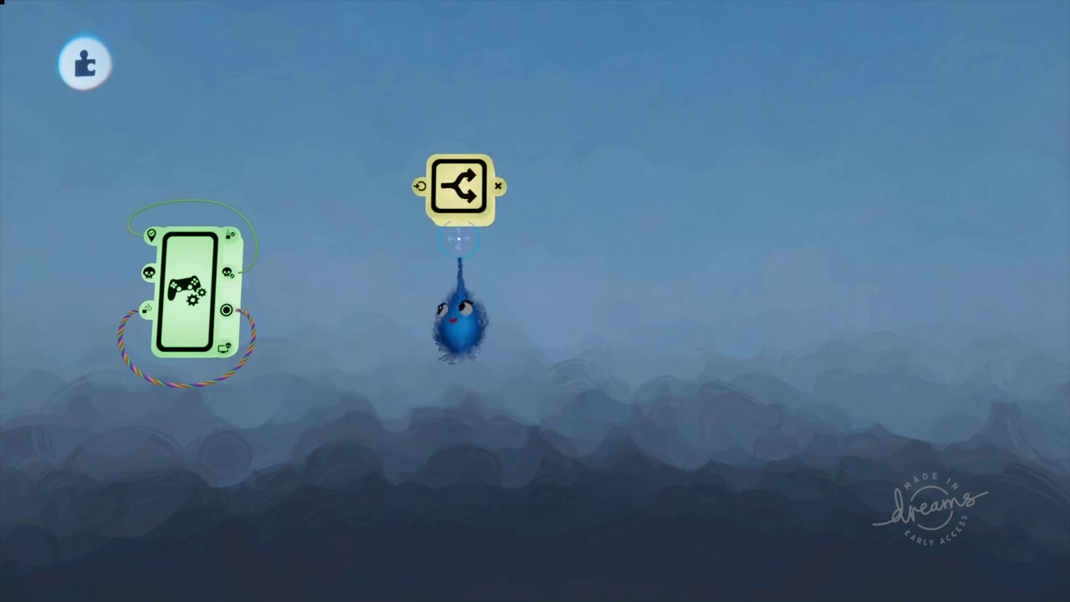
Step: Connect the Motion Sensor output on the Controller Sensor's second page to the Splitter's input and tidy both gadgets' positions
left_click_drag(460, 209, 497, 284)
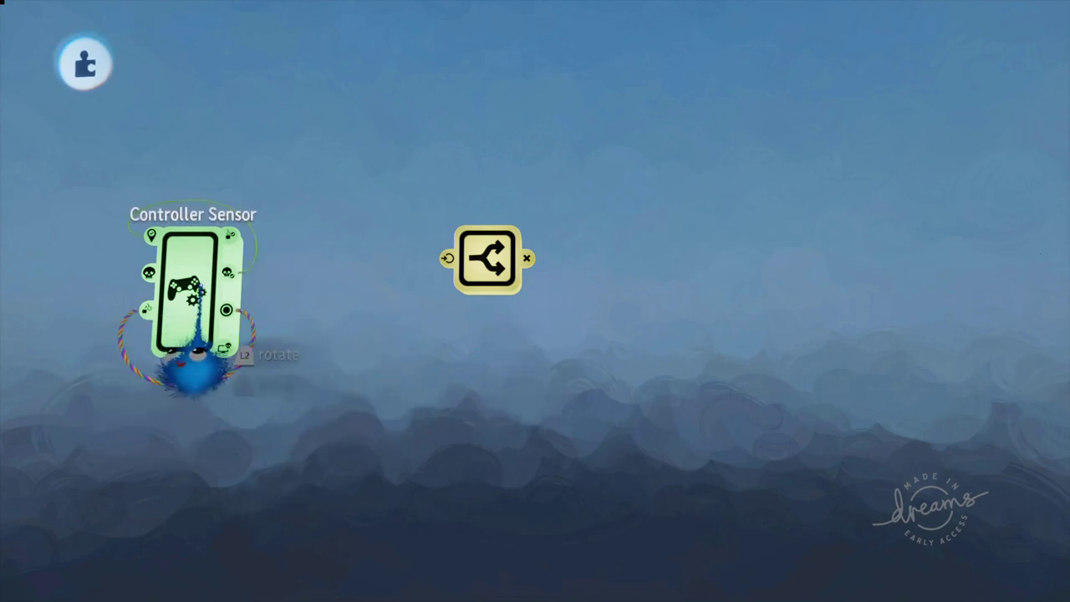
left_click(190, 355)
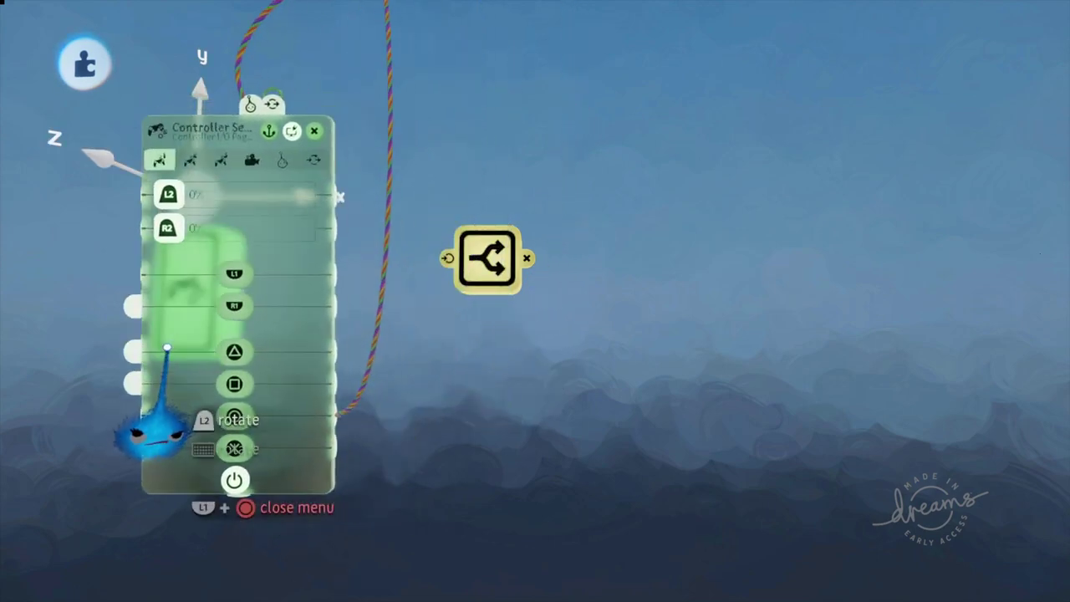
left_click(182, 161)
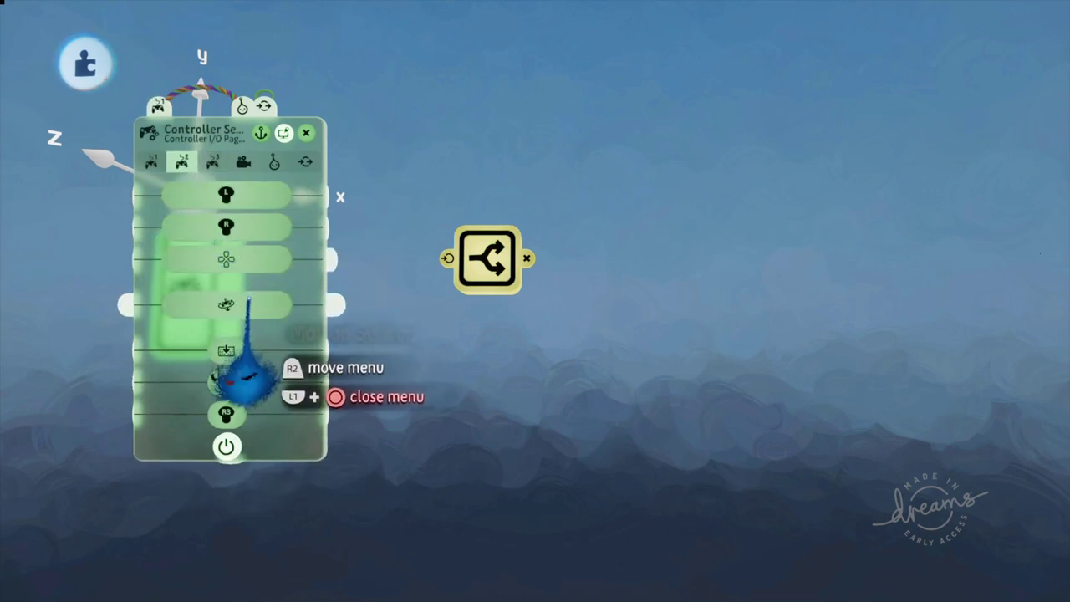
left_click(334, 304)
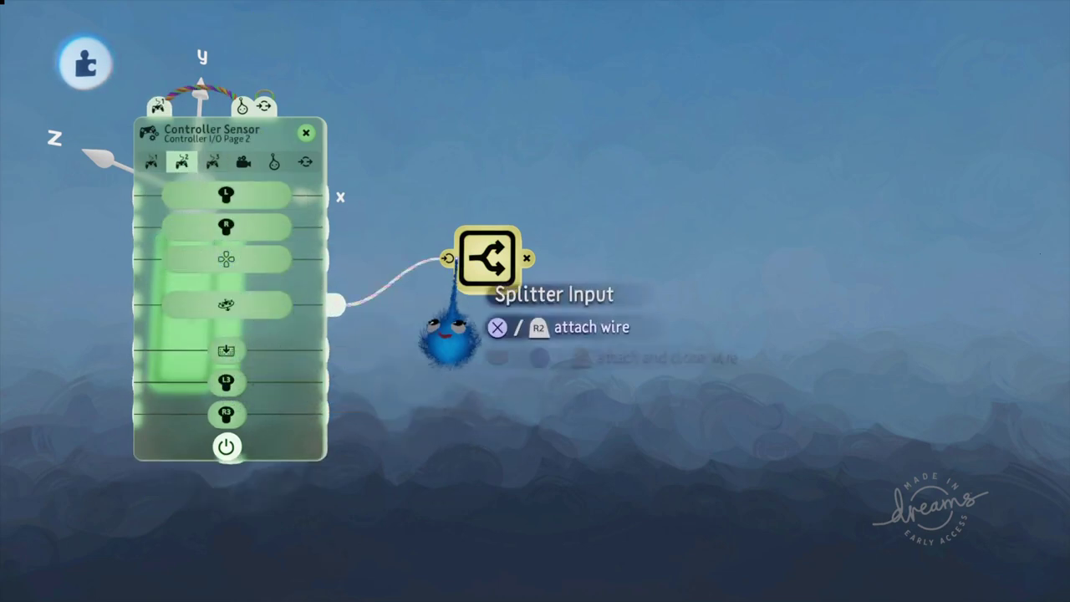
left_click(448, 259)
left_click_drag(294, 288, 353, 319)
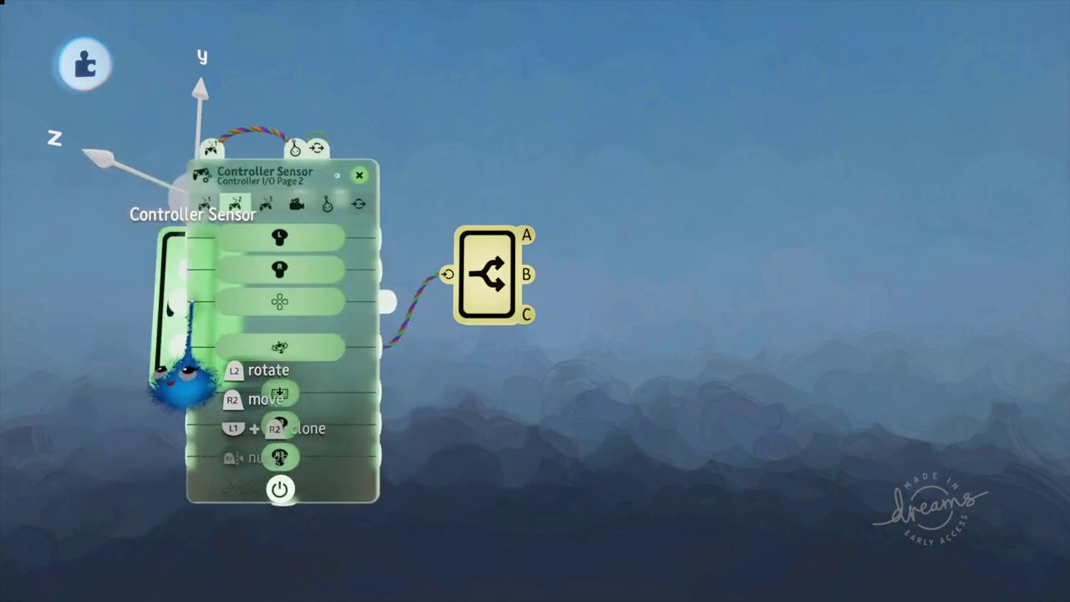
left_click(358, 176)
left_click(359, 174)
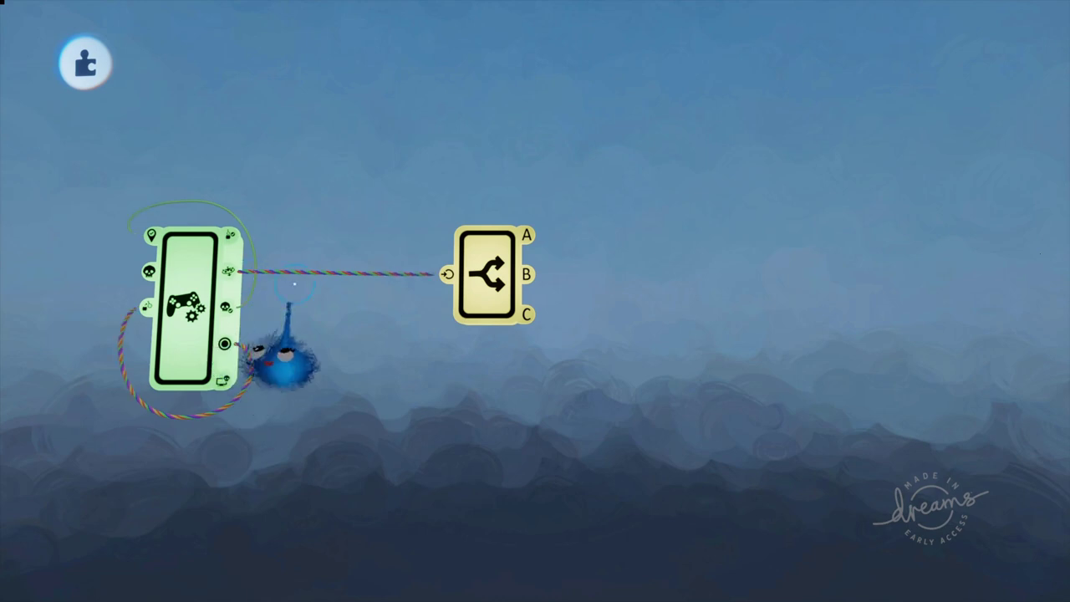
left_click_drag(163, 393, 246, 370)
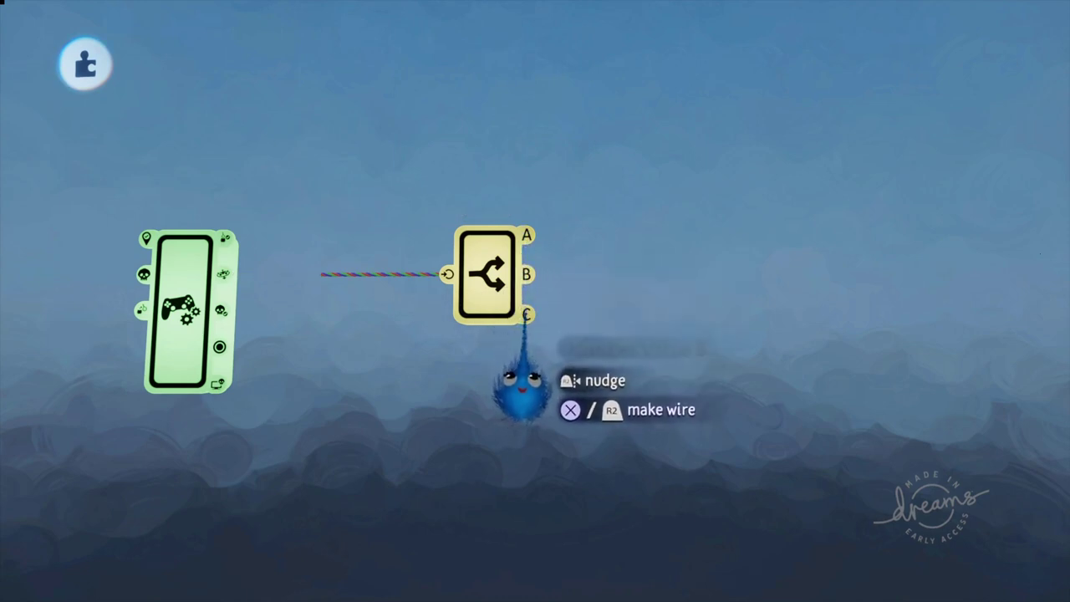
left_click_drag(487, 380, 465, 384)
Step: Examine the Possession Mode options among the Controller Sensor's important properties and close its settings
left_click(181, 305)
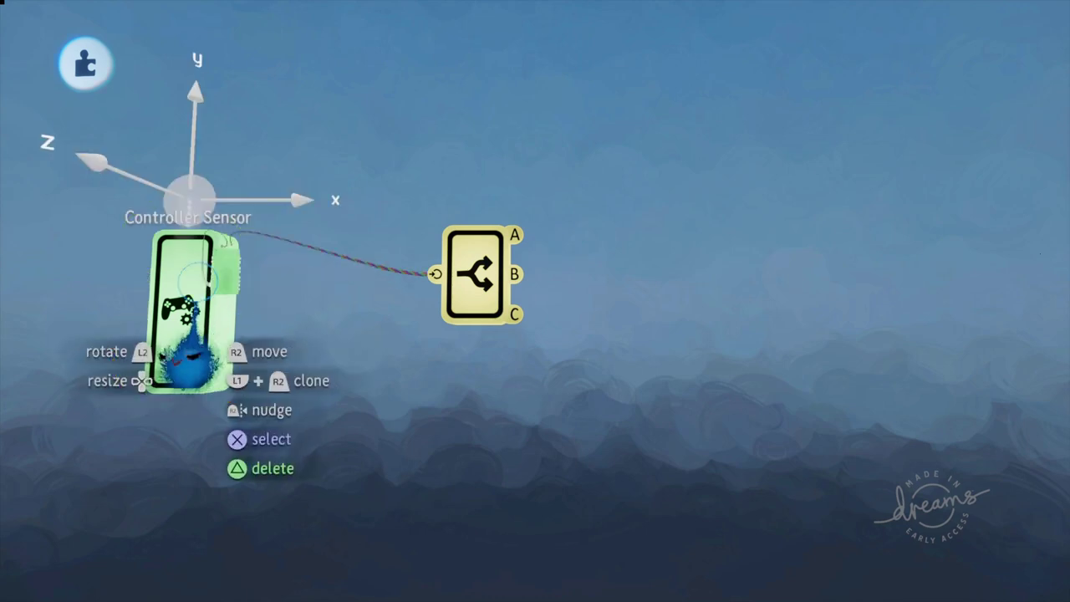
left_click(458, 76)
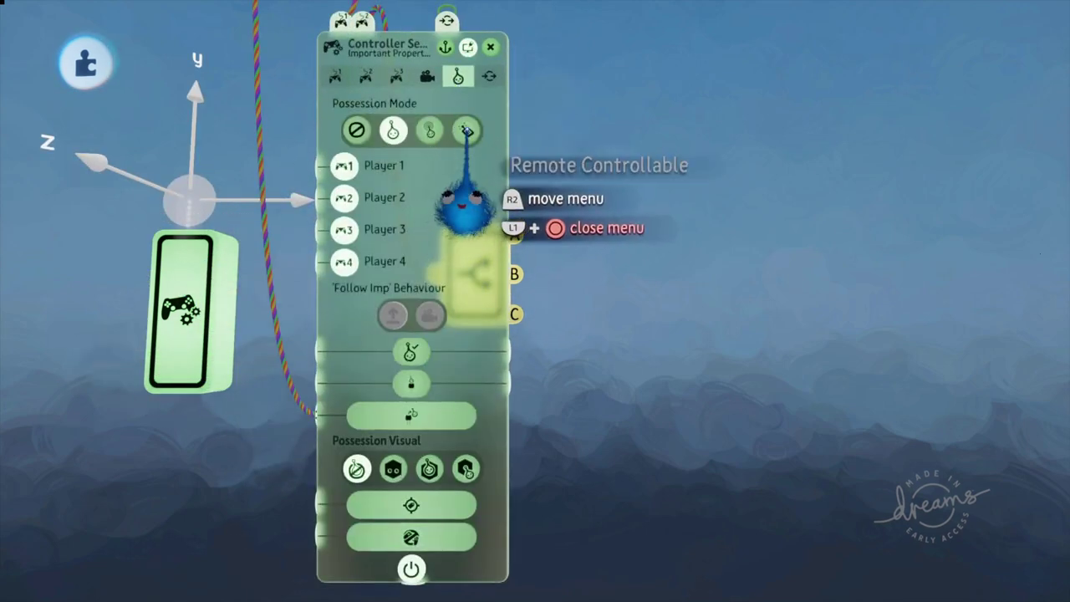
left_click(490, 47)
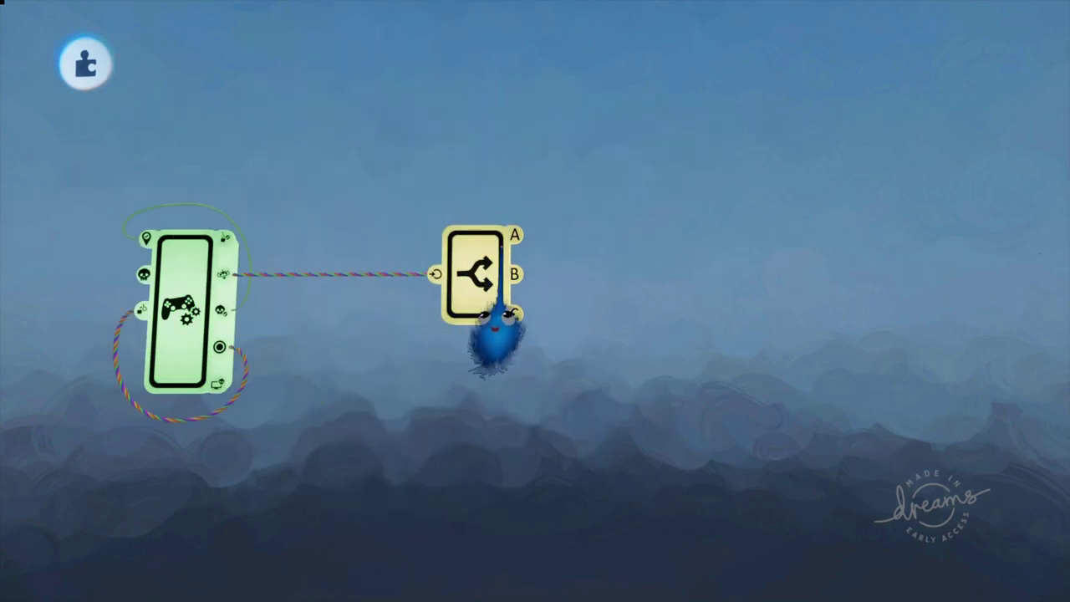
Step: Place three Number Displayer gadgets in a vertical column beside the Splitter's A, B and C outputs
left_click(1008, 131)
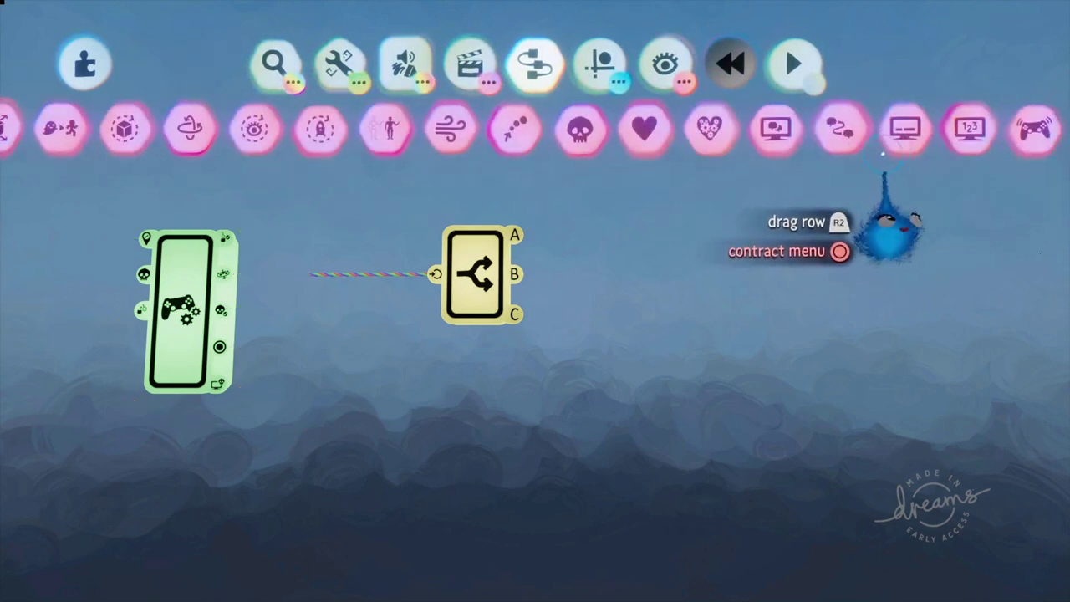
left_click(968, 127)
left_click(681, 239)
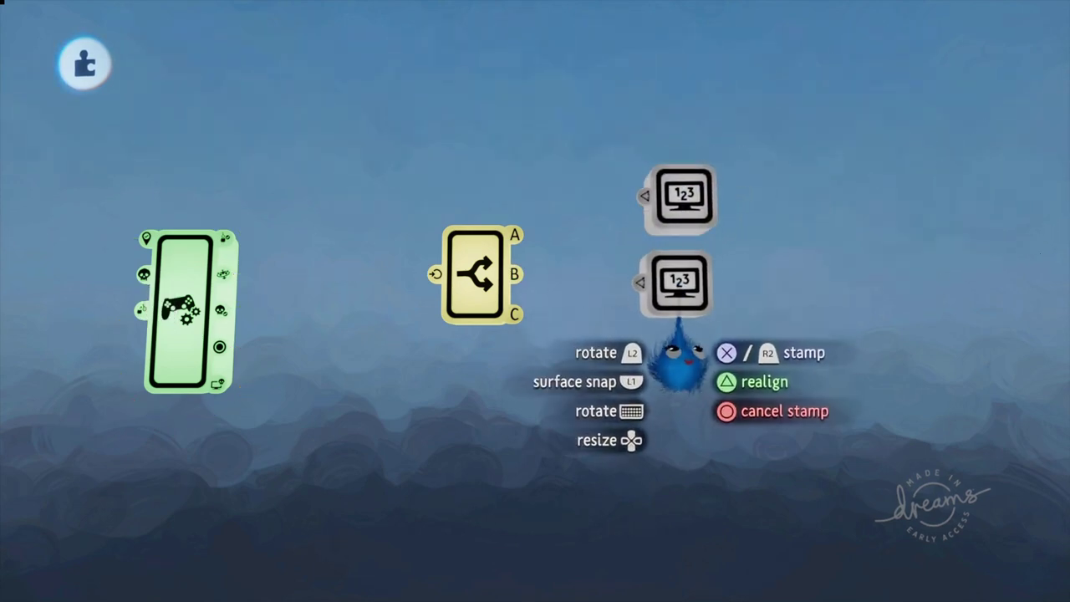
left_click(679, 351)
left_click(690, 431)
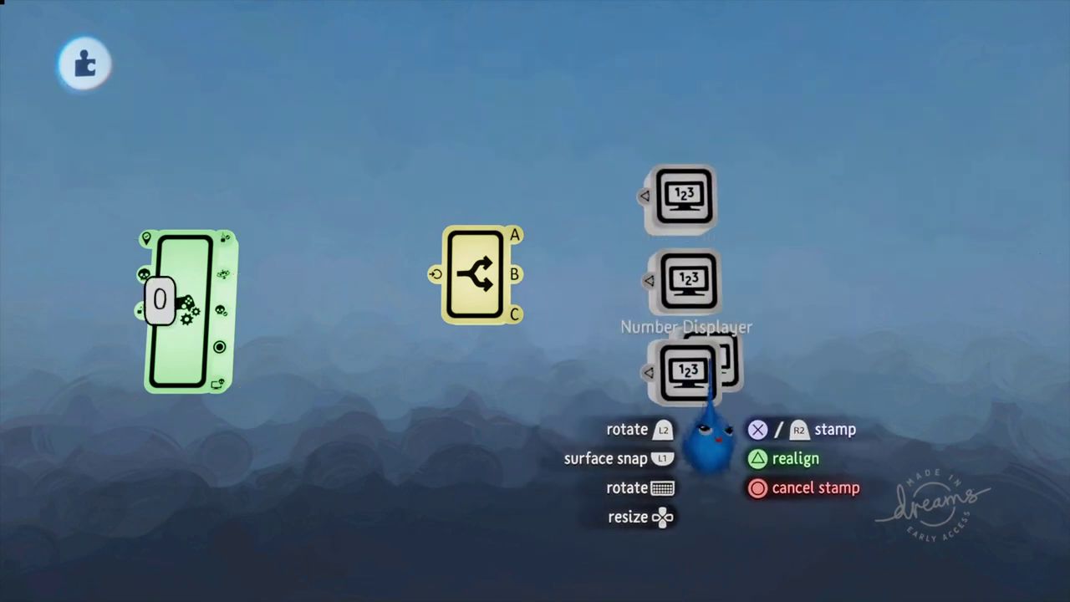
Step: Arrange the three Number Displayers' on-screen readouts in a vertical column between the Controller Sensor and the Splitter
left_click(675, 191)
left_click_drag(163, 306, 341, 163)
left_click(680, 284)
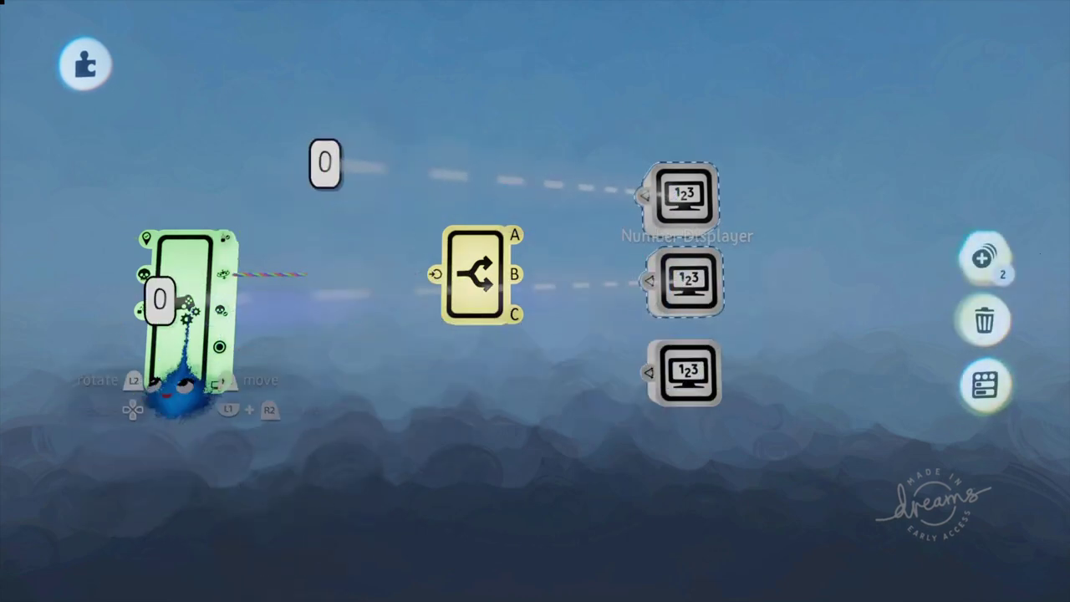
left_click_drag(179, 310, 331, 286)
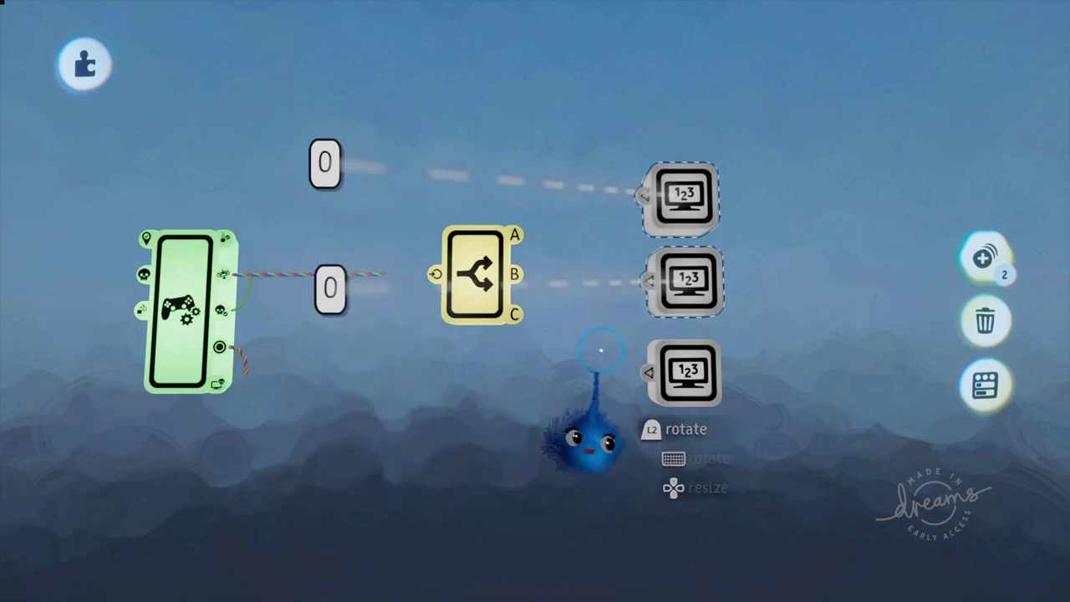
left_click_drag(160, 299, 343, 407)
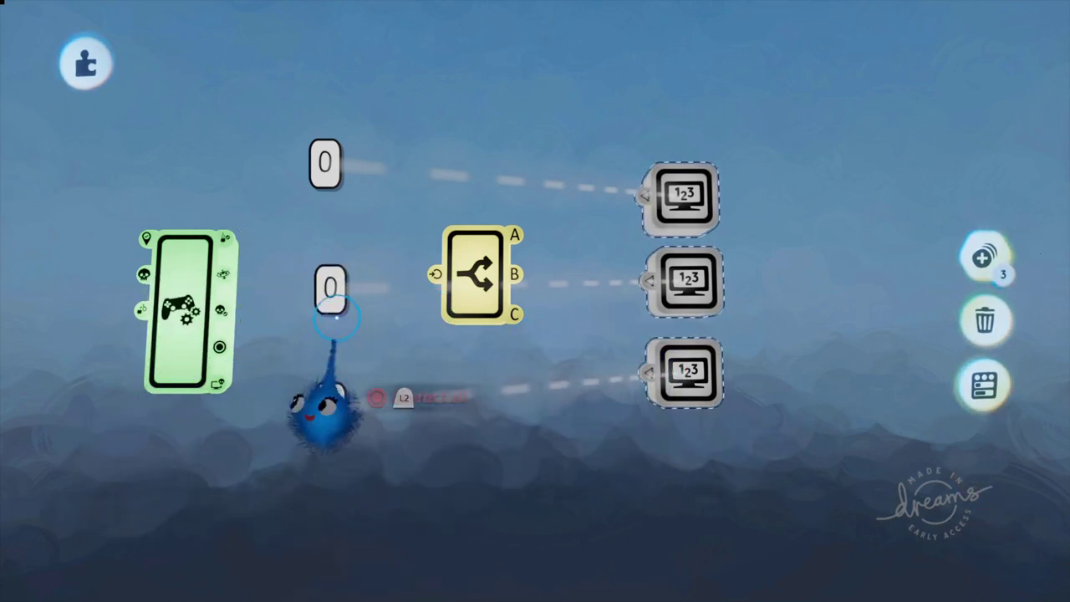
left_click_drag(333, 305, 324, 289)
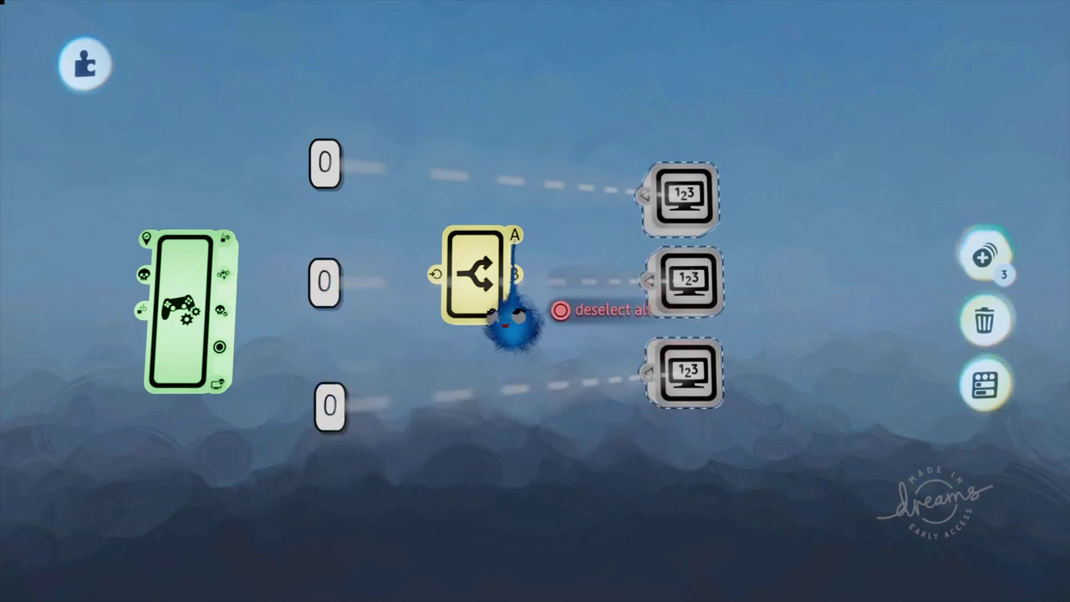
Step: Wire the Splitter's A, B and C outputs to the inputs of the upper, middle and lower Number Displayers respectively
left_click(648, 192)
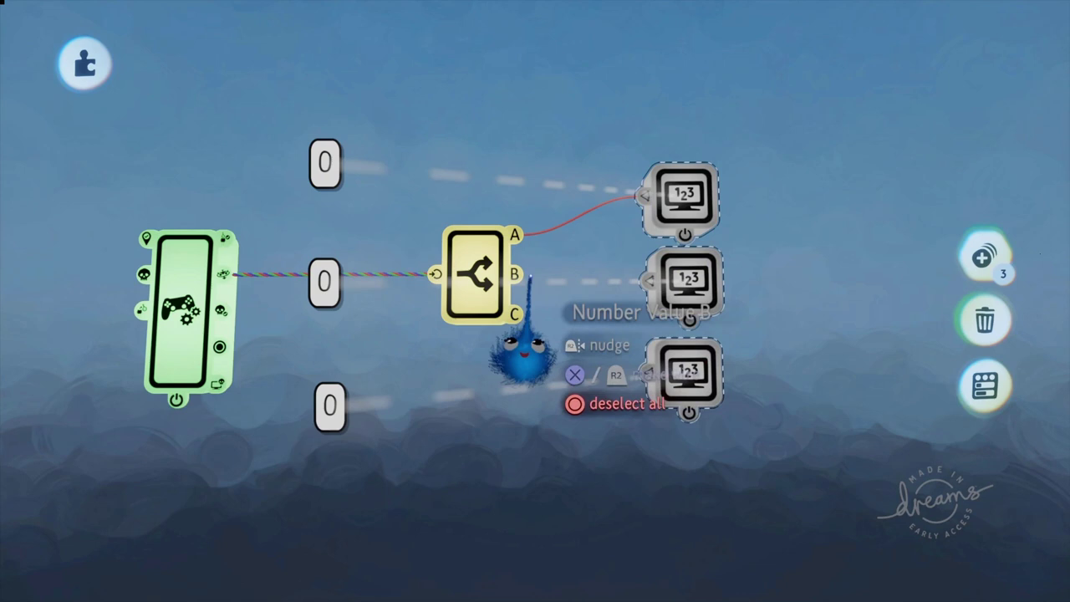
key("Escape")
left_click_drag(516, 315, 649, 372)
left_click(649, 372)
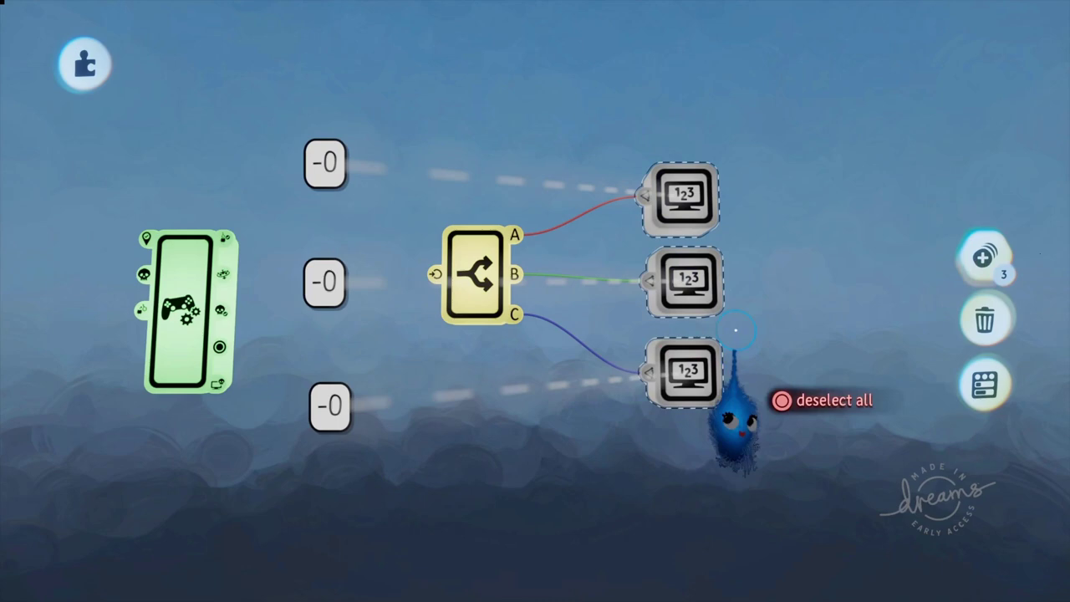
Step: Set the decimal places of all three selected Number Displayers to 3 and close their settings
left_click(685, 276)
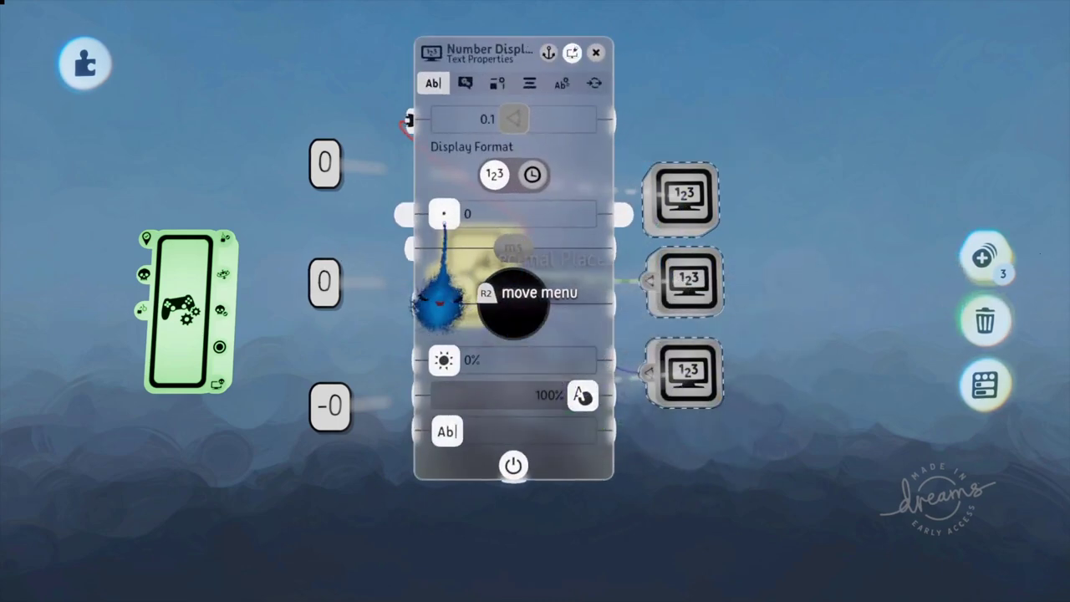
left_click_drag(444, 213, 582, 214)
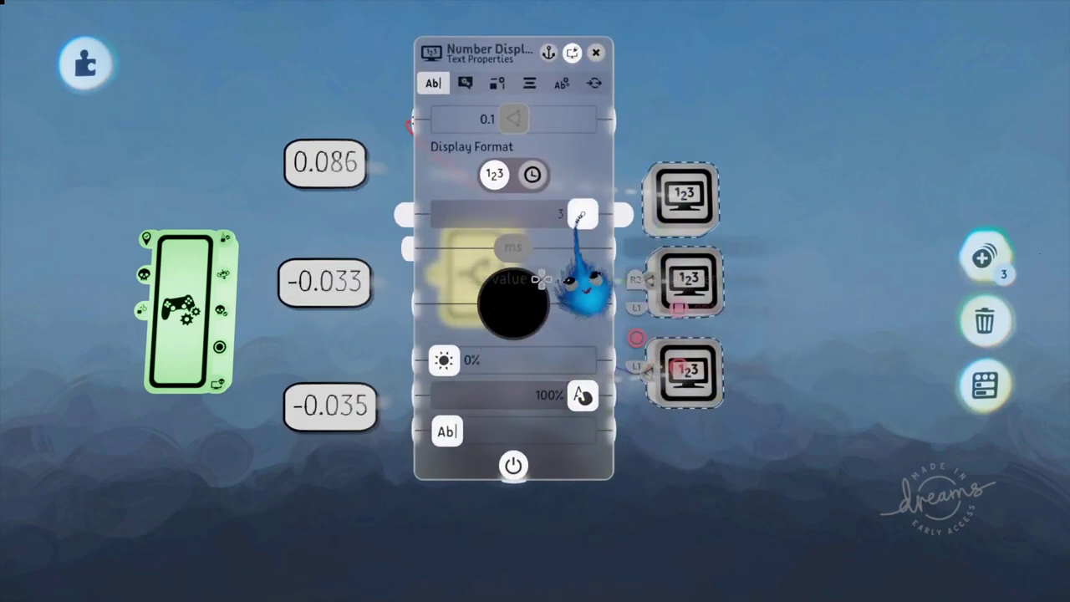
left_click(596, 52)
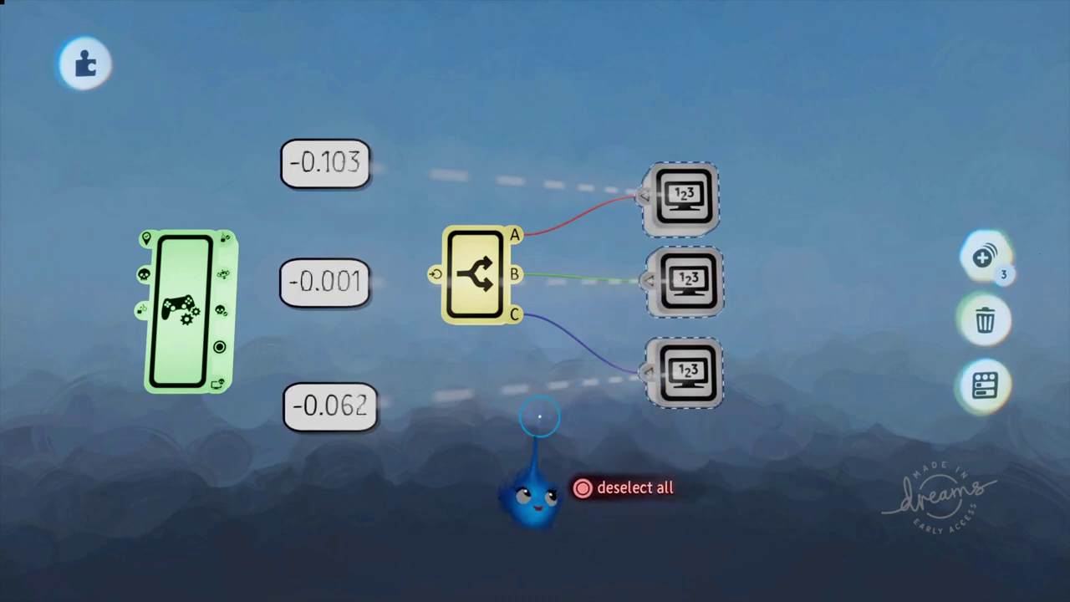
Step: Shift the Splitter slightly closer to the Number Displayers and reposition the Controller Sensor beside the number readouts
mouse_move(474, 301)
left_mouse_down()
mouse_move(479, 293)
mouse_move(482, 307)
mouse_move(484, 291)
left_mouse_up()
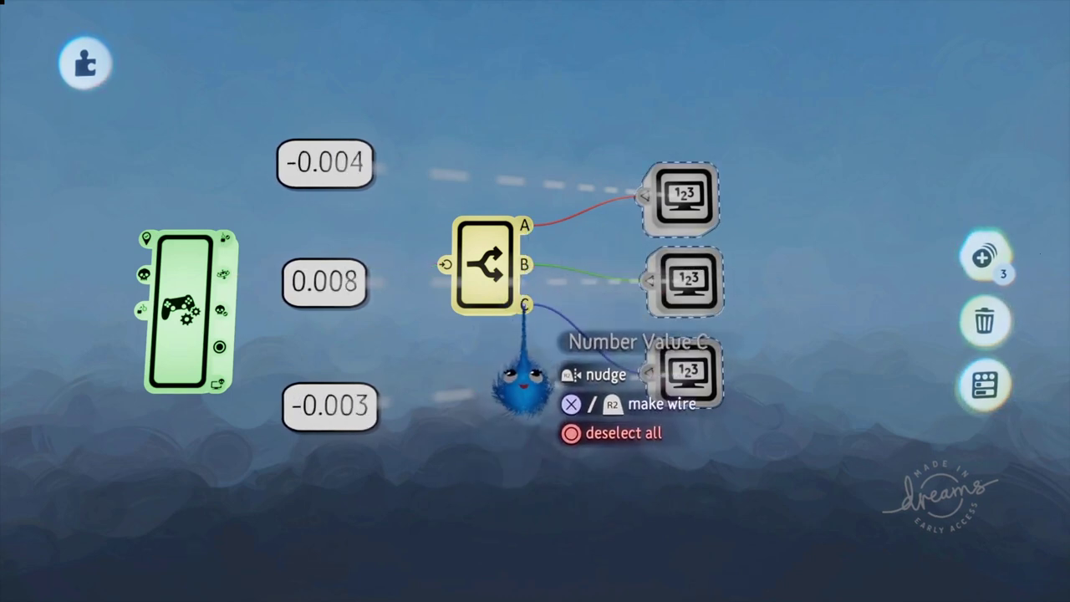
left_click(444, 264)
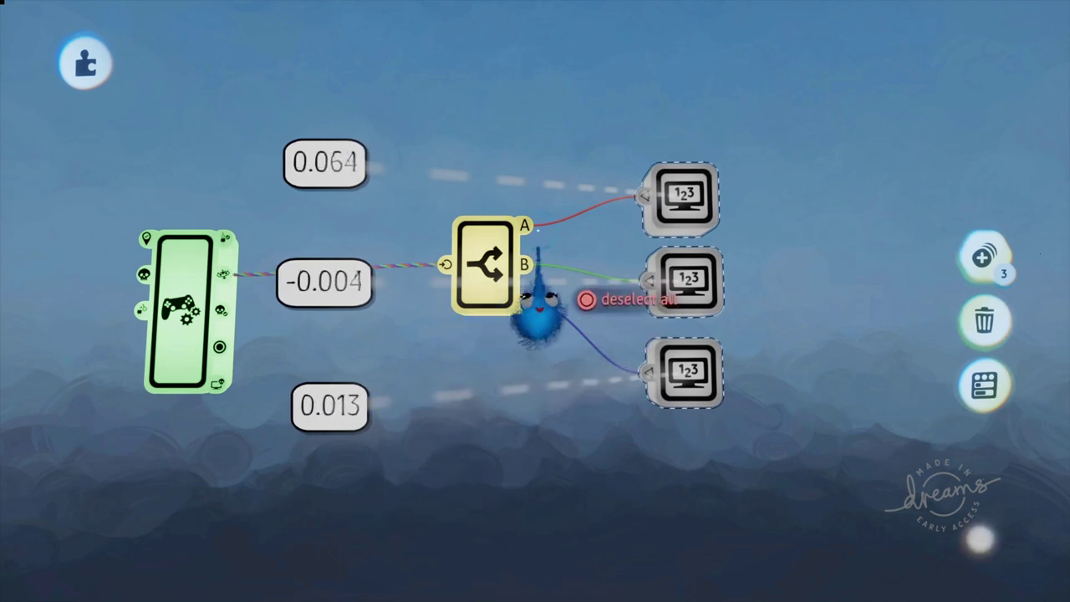
left_click(535, 259)
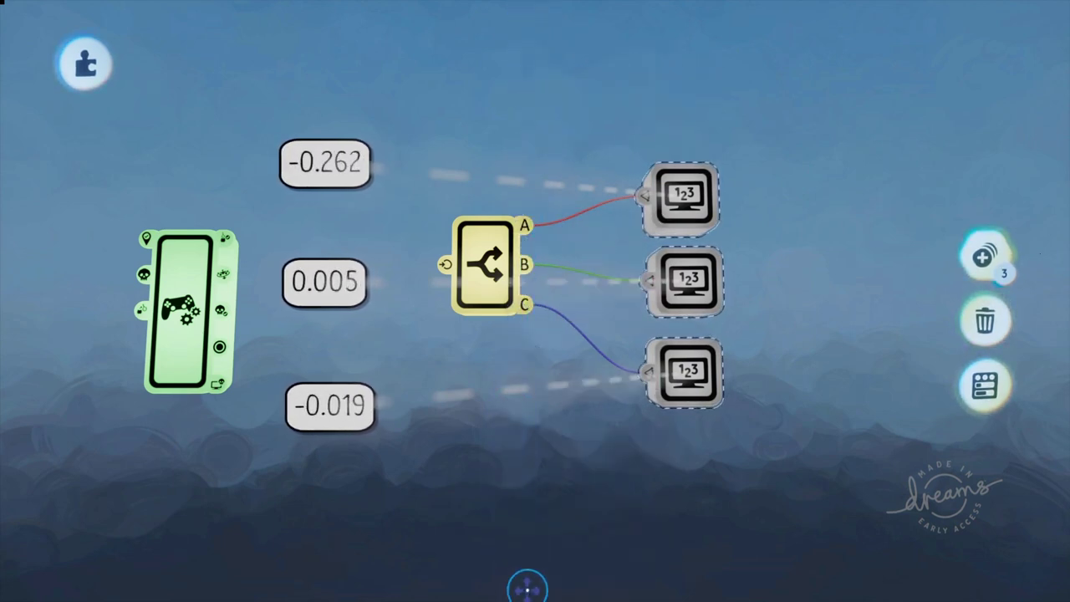
left_click_drag(497, 375, 503, 589)
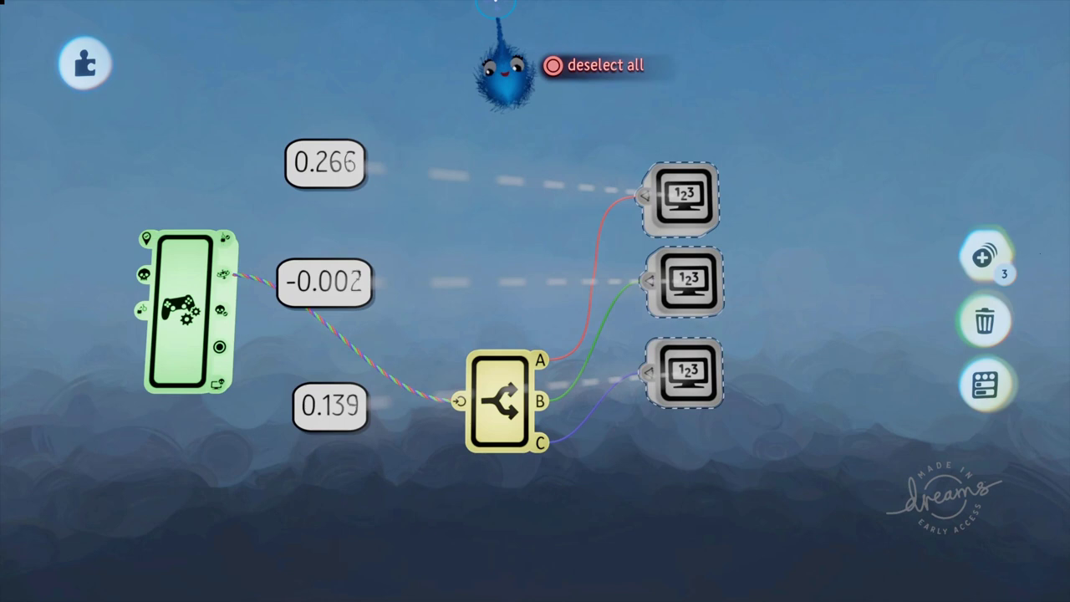
left_click_drag(505, 413, 496, 289)
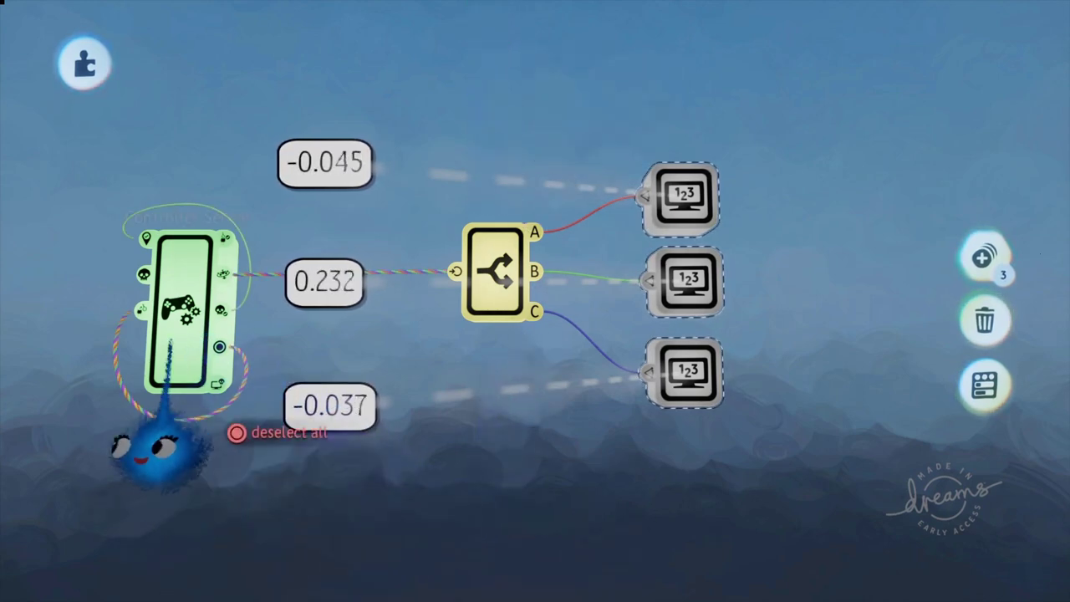
left_click_drag(169, 343, 170, 79)
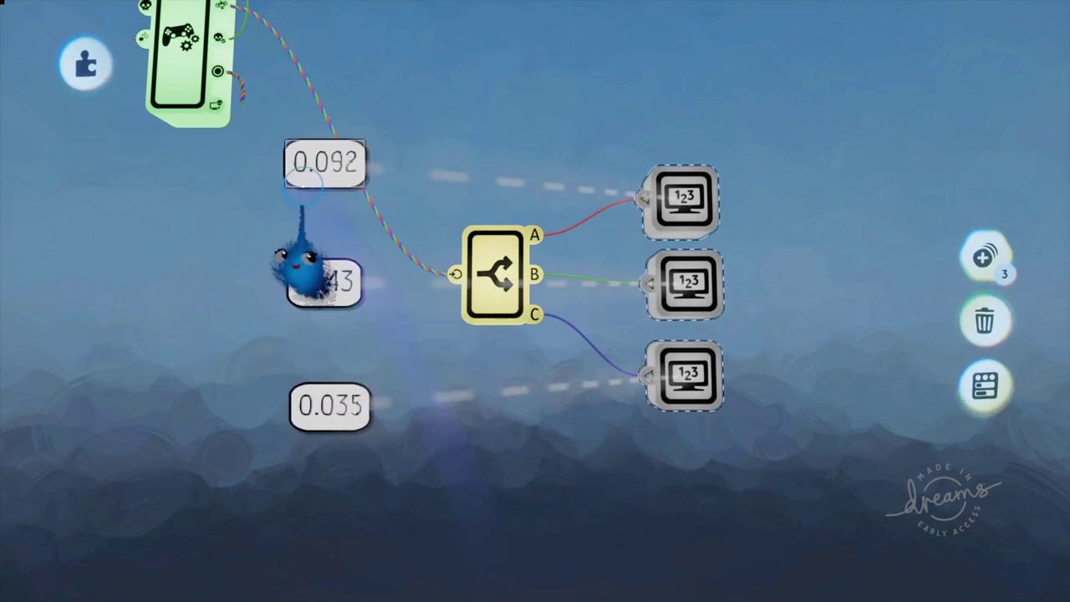
left_click_drag(190, 65, 167, 319)
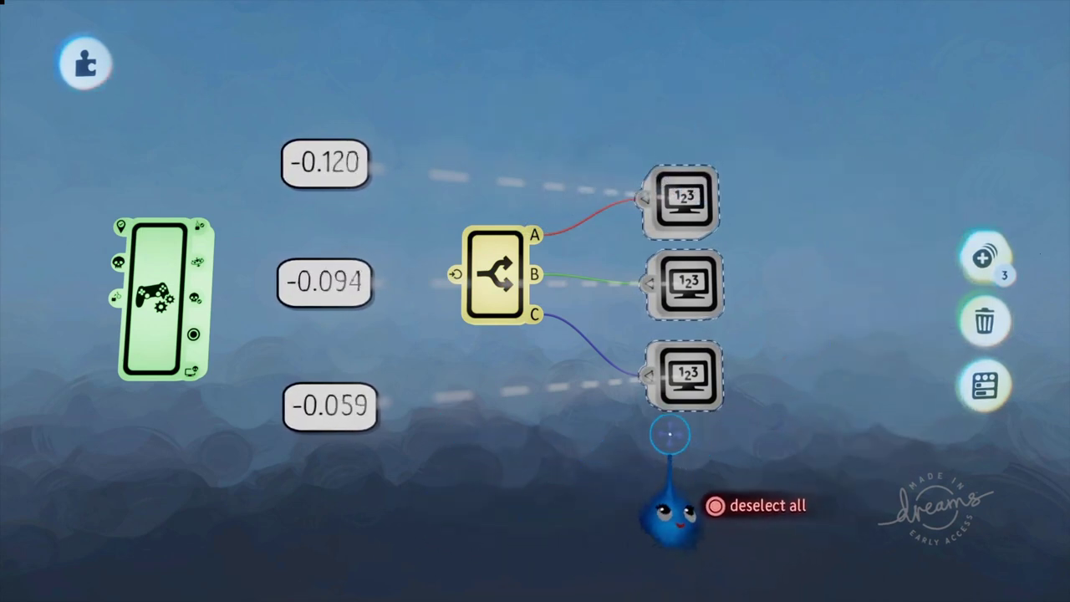
Step: Replace the Controller Sensor with a Text Displayer and wire its text colour output to the Splitter's input
key("Escape")
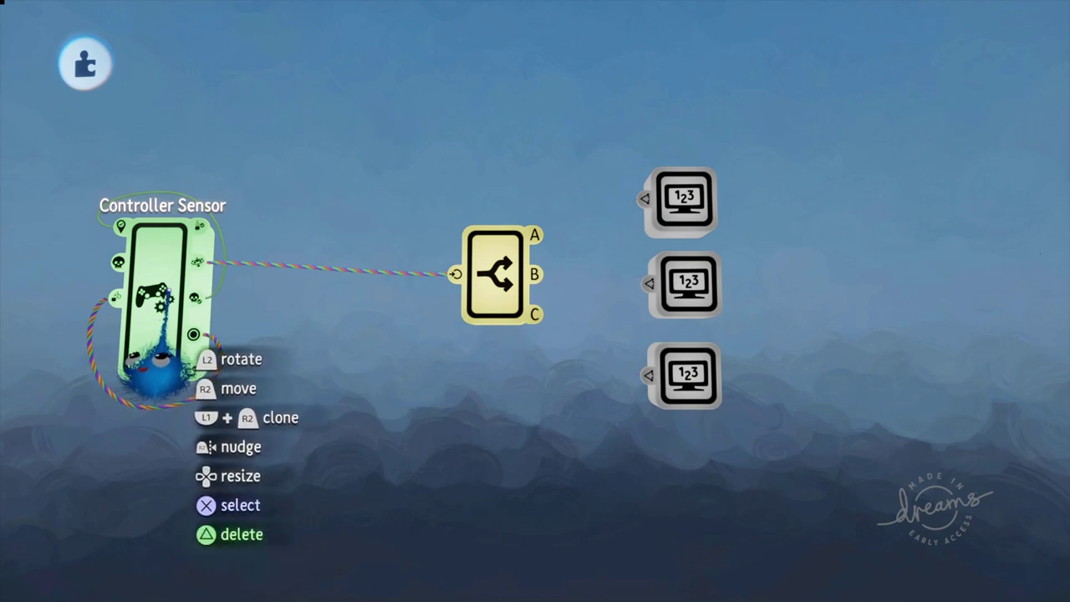
key("Delete")
key("Escape")
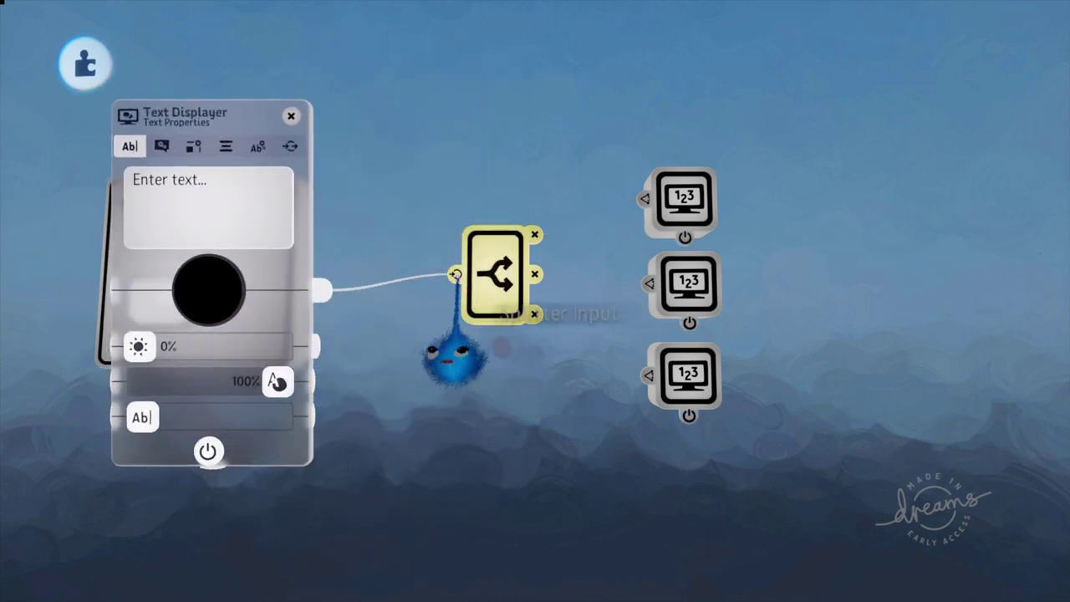
left_click(455, 274)
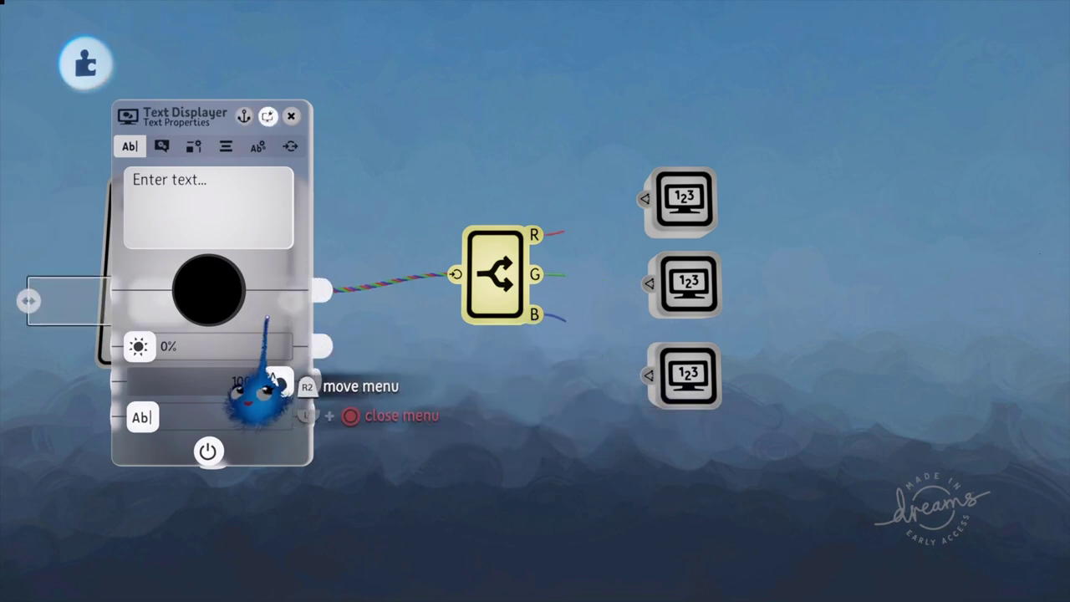
Step: Start time and move the Text Displayer's settings window to the far side of the Number Displayers
left_click_drag(267, 316, 347, 523)
left_click_drag(353, 587, 389, 453)
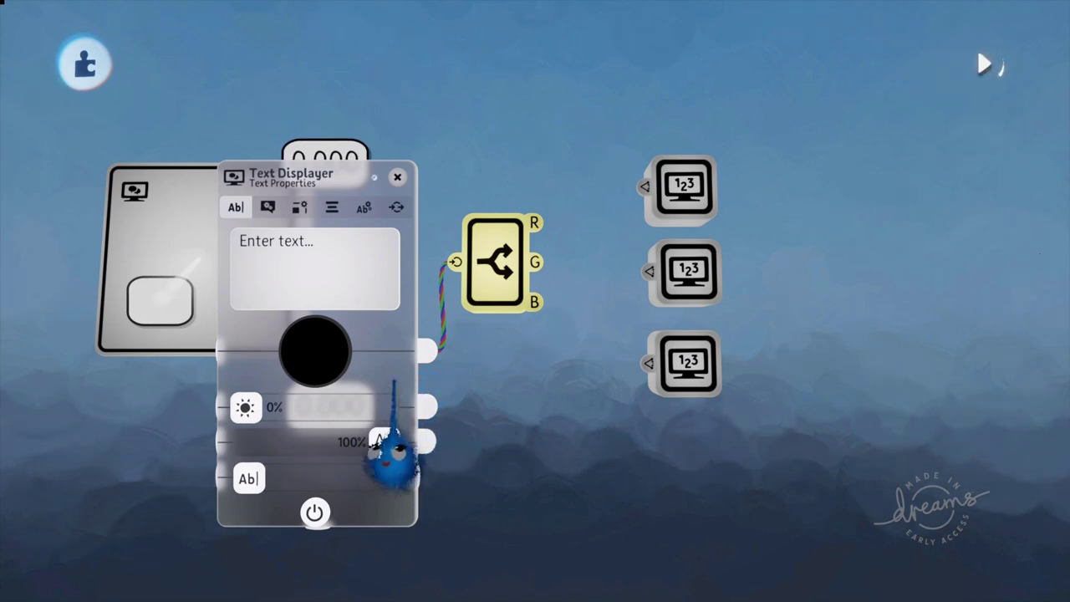
left_click_drag(334, 370, 848, 167)
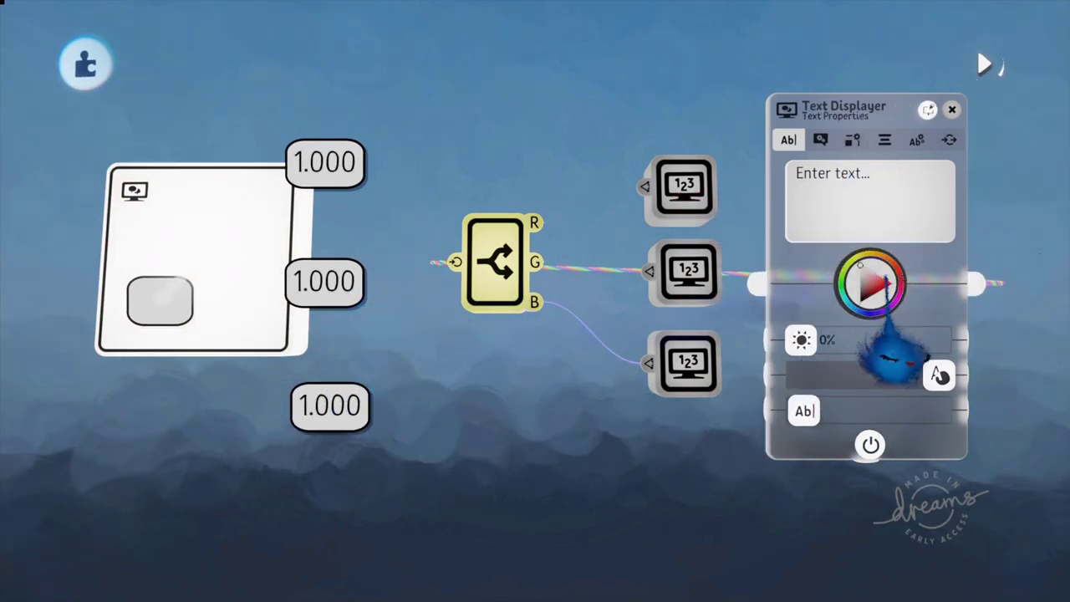
Step: Change the Text Displayer's text colour to a muted red, shift its hue to purple, and close the settings
left_click_drag(885, 336, 895, 399)
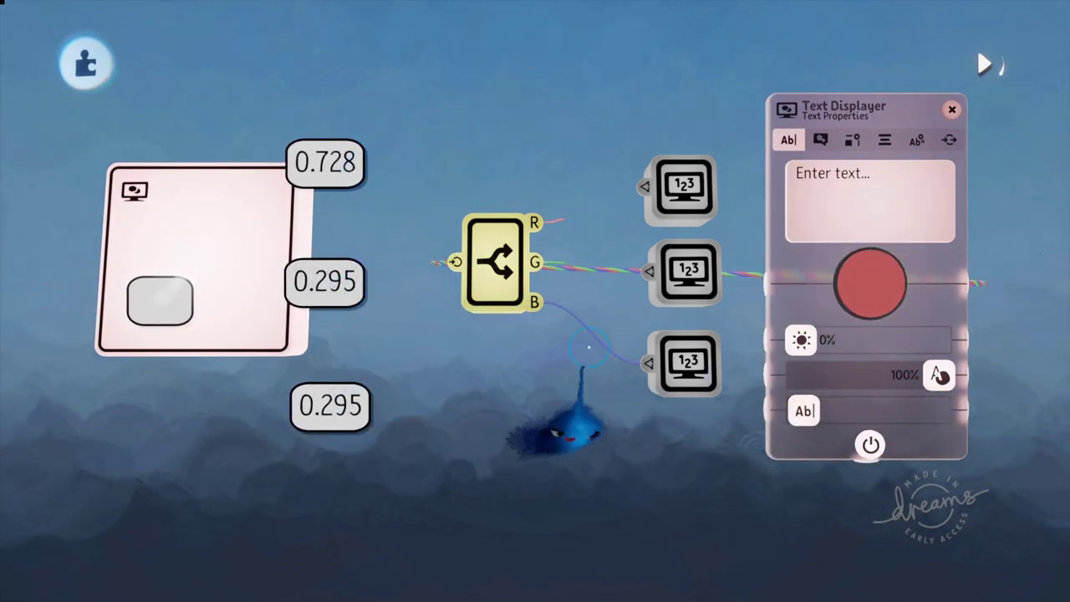
left_click_drag(900, 278, 895, 297)
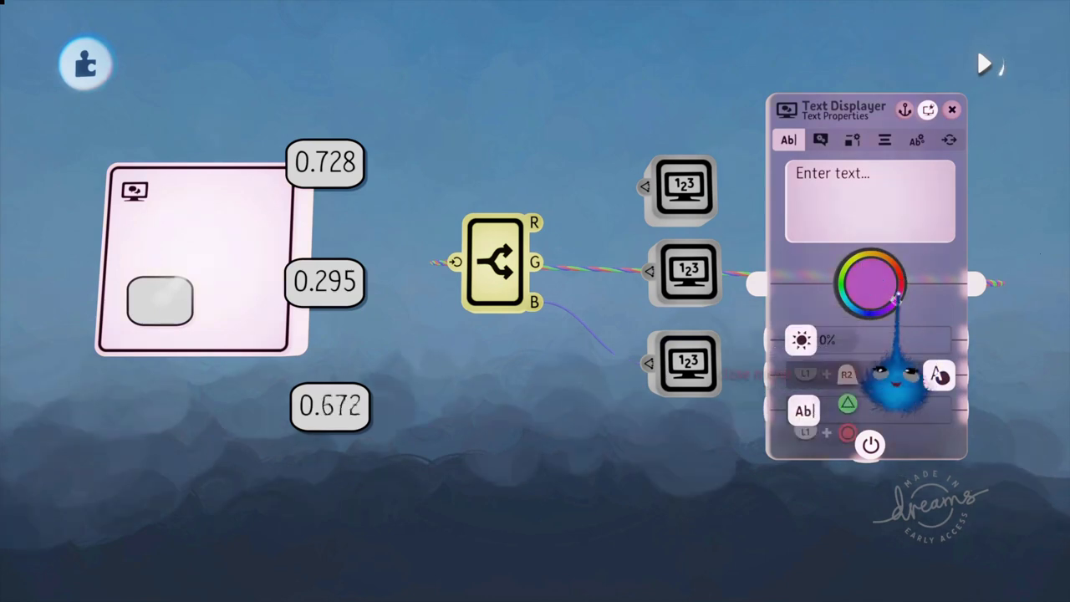
left_click_drag(840, 273, 900, 272)
left_click_drag(909, 392, 861, 384)
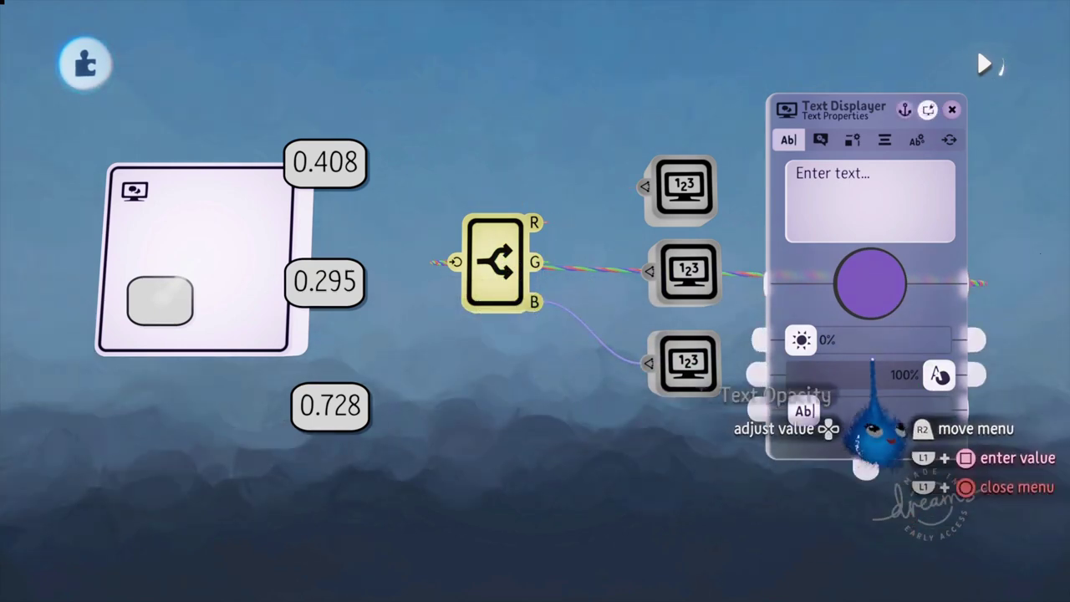
left_click_drag(869, 385, 193, 422)
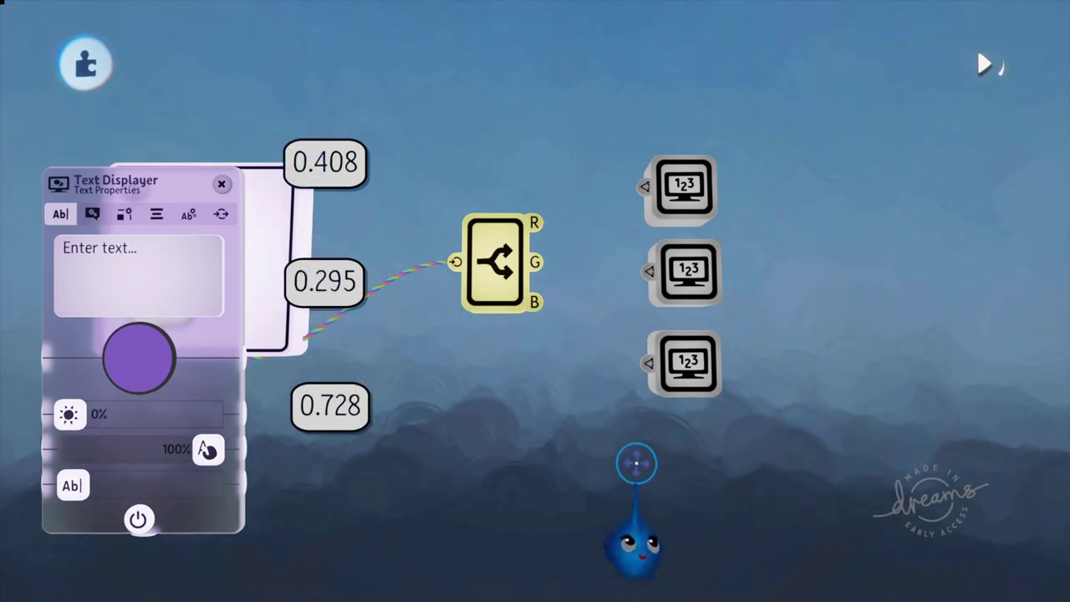
left_click(221, 184)
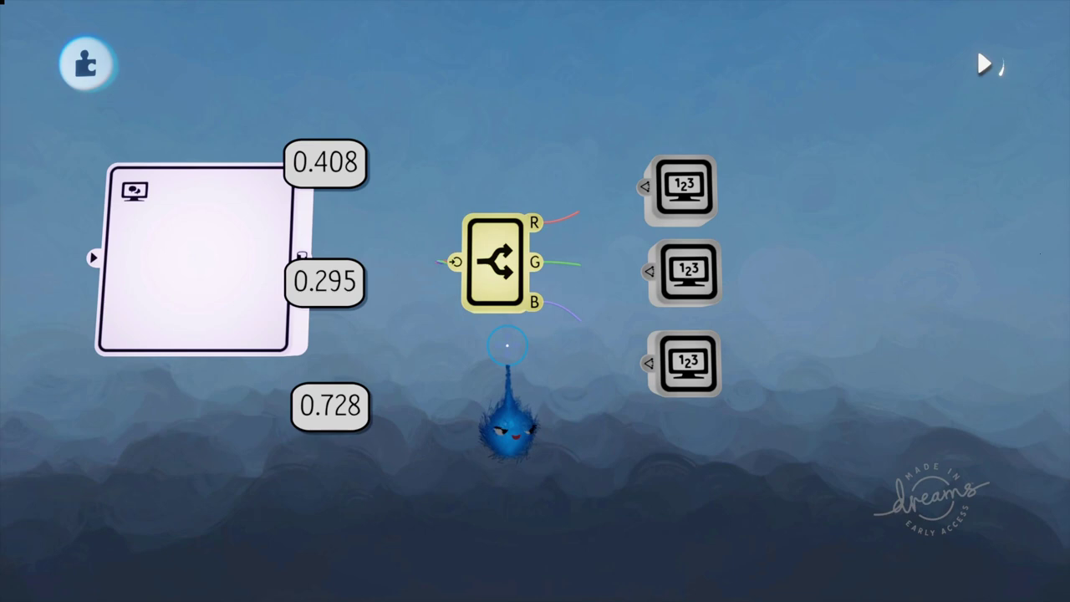
Step: Add a Combiner from the logic gadgets and place it directly below the Splitter
key("Tab")
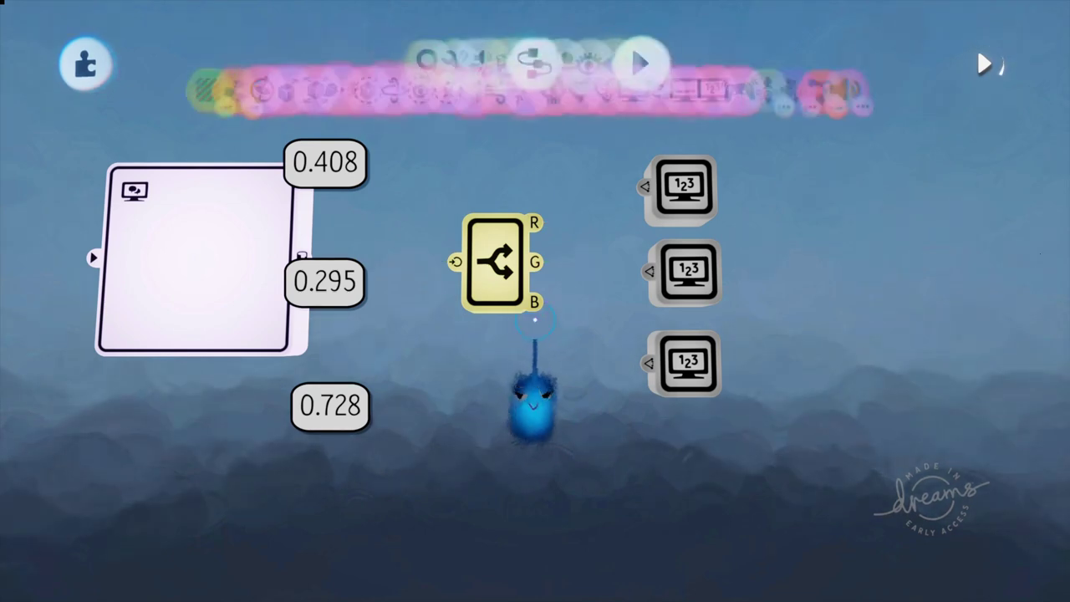
key("Tab")
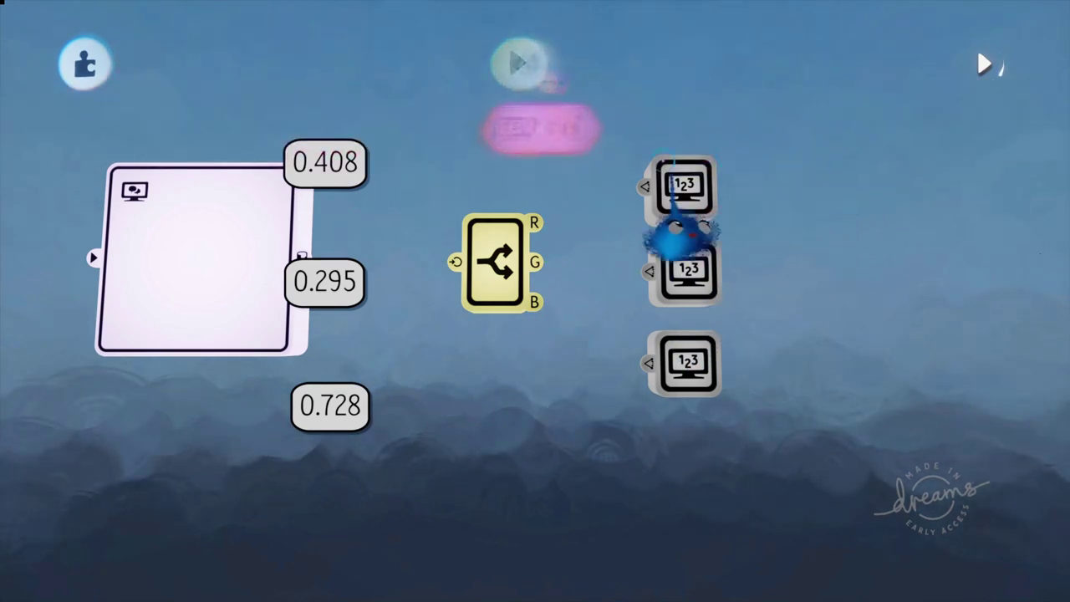
key("Tab")
left_click_drag(393, 134, 729, 134)
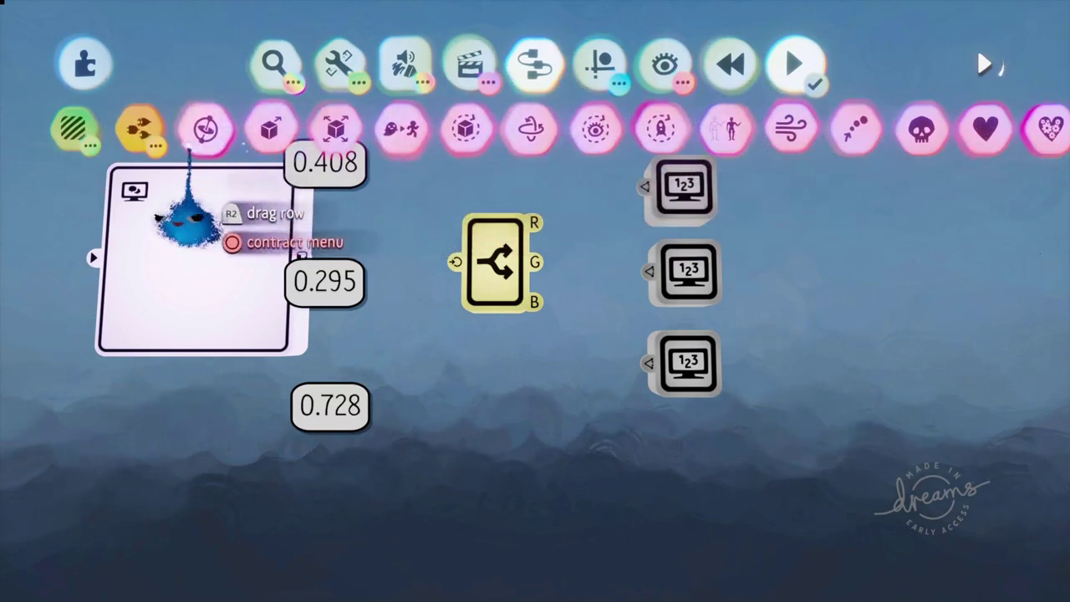
left_click(142, 129)
left_click(946, 129)
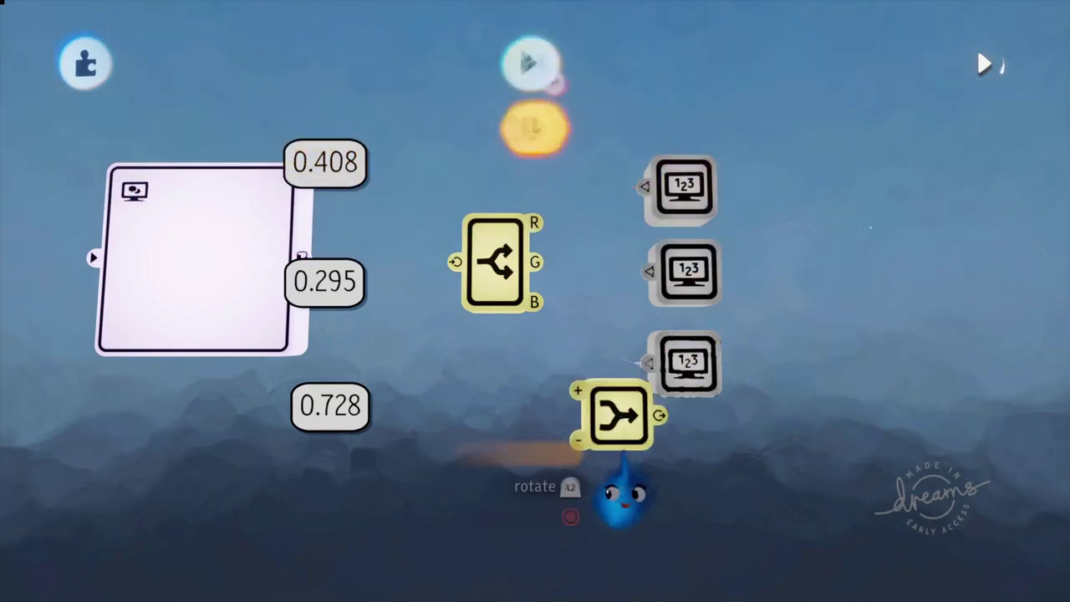
left_click(513, 507)
key("Escape")
left_click_drag(527, 451, 523, 429)
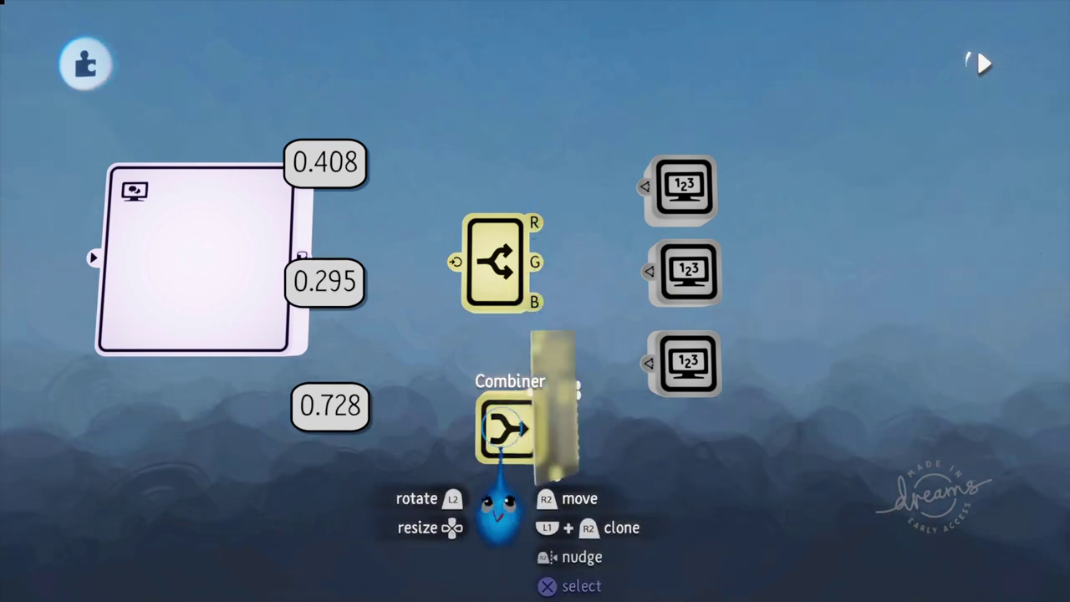
Step: Set the Combiner to the colour type with R, G and B inputs, and move it below the Number Displayers
left_click(508, 443)
left_click_drag(759, 418, 956, 459)
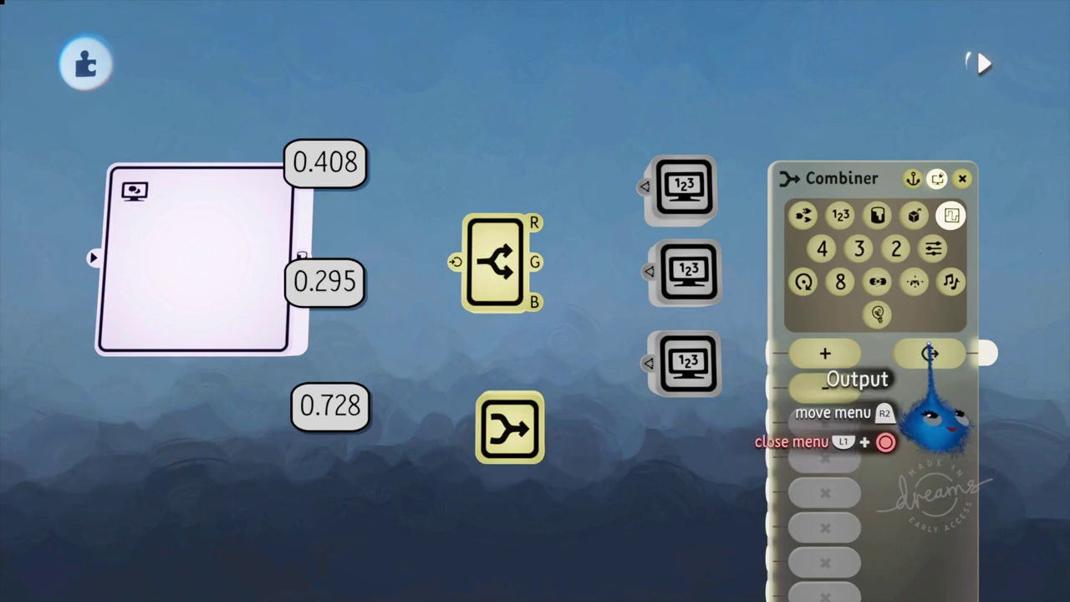
left_click(877, 215)
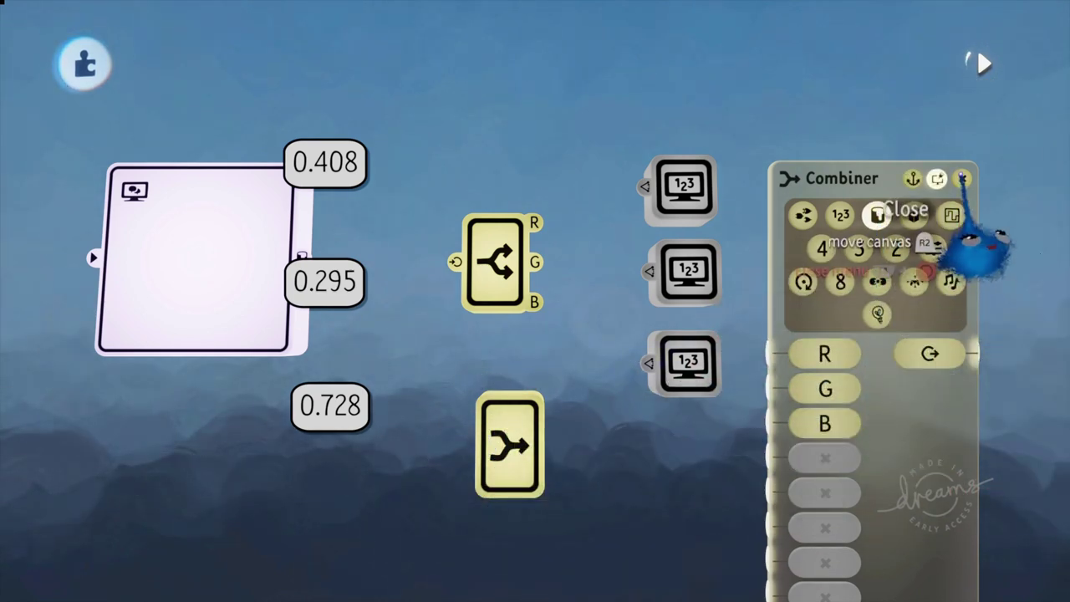
left_click(961, 179)
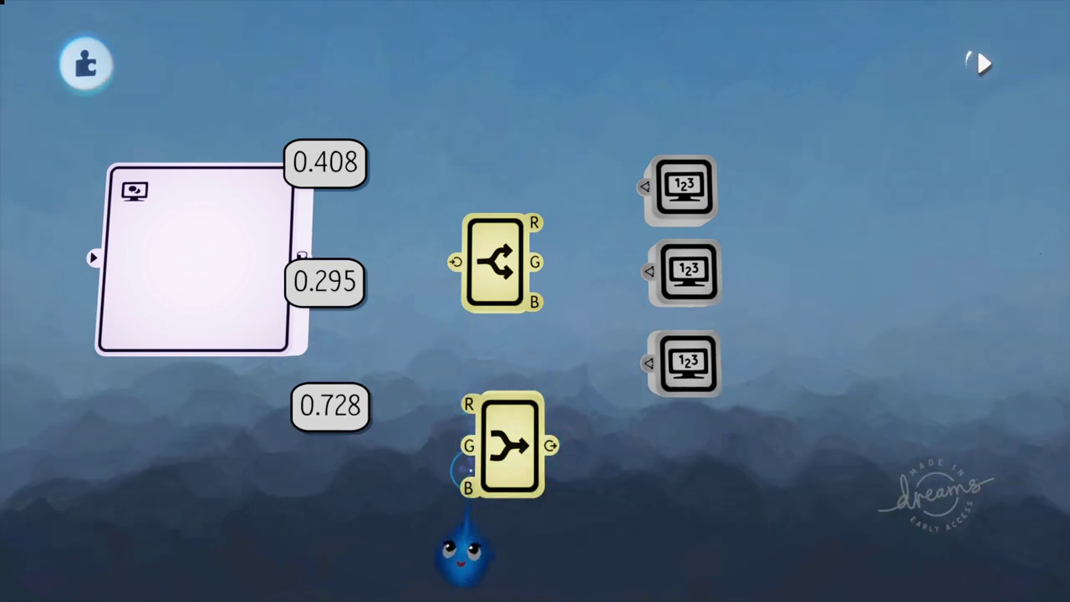
left_click_drag(513, 501, 632, 530)
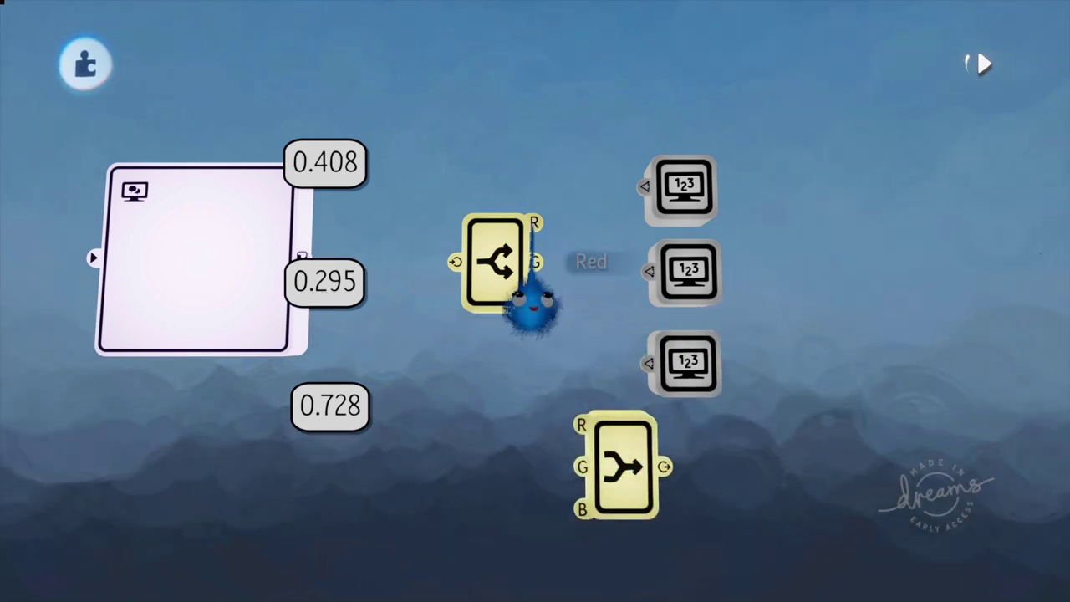
Step: Wire the Splitter's R, G and B outputs into the matching R, G and B inputs of the Combiner
left_click_drag(531, 305, 565, 474)
left_click_drag(534, 262, 582, 467)
left_click_drag(518, 380, 571, 561)
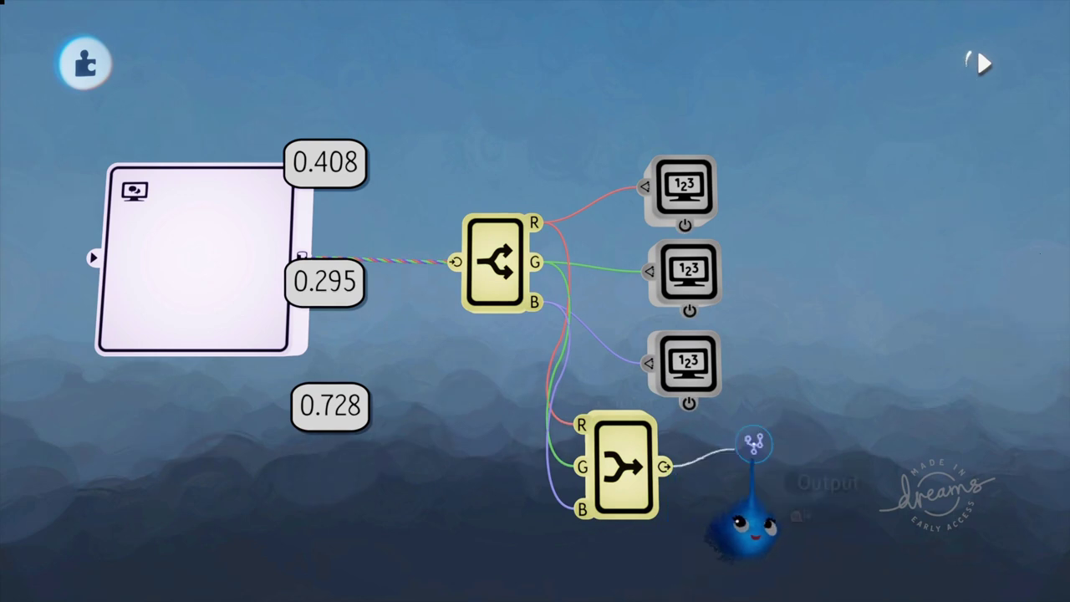
Step: Clone the Text Displayer to the far side of the Number Displayers and wire the Combiner's output into the copy's text colour
left_click_drag(753, 443, 901, 478)
left_click_drag(213, 376, 1020, 418)
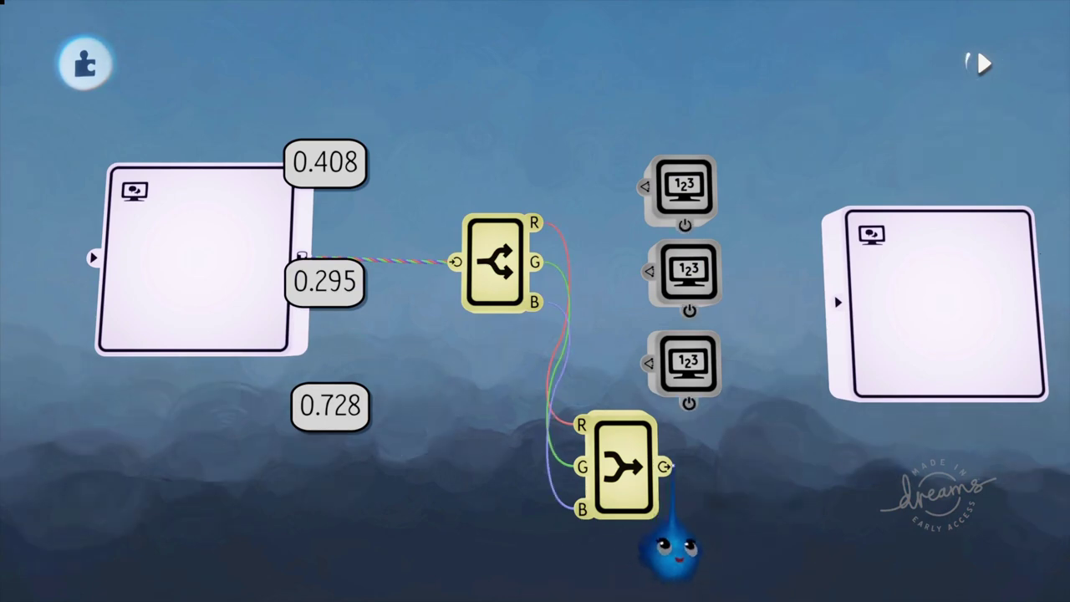
left_click(909, 413)
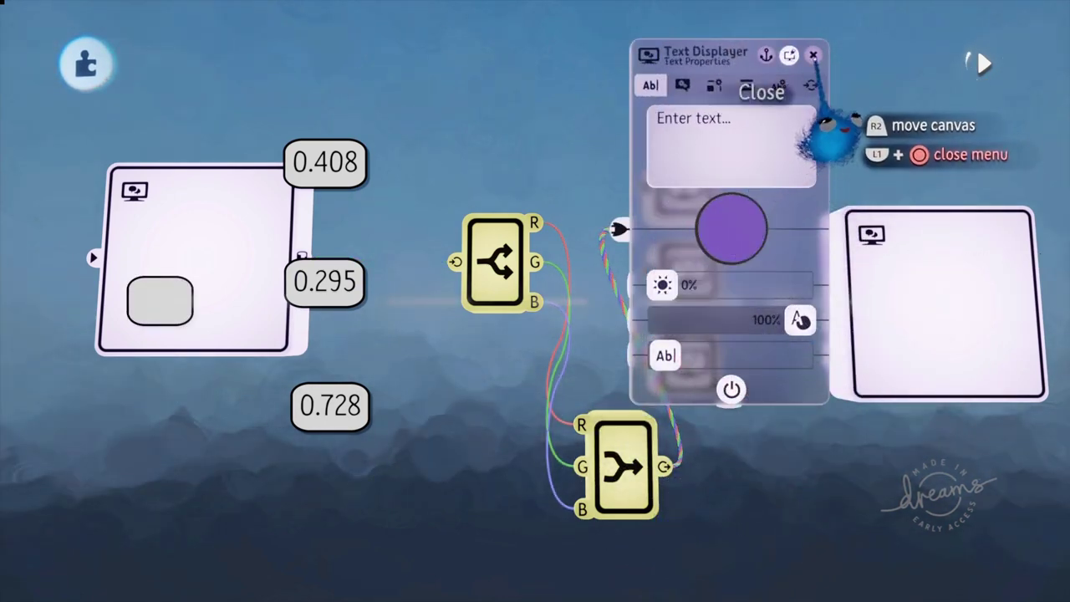
left_click(812, 54)
left_click_drag(921, 334, 898, 324)
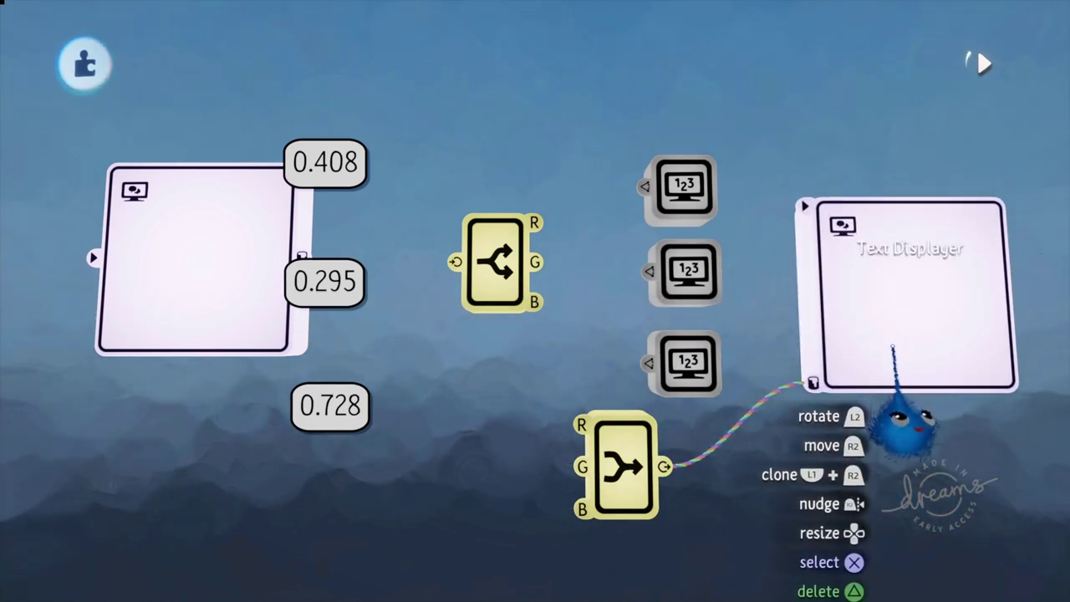
left_click(456, 261)
left_click(300, 254)
left_click(534, 261)
left_click(648, 271)
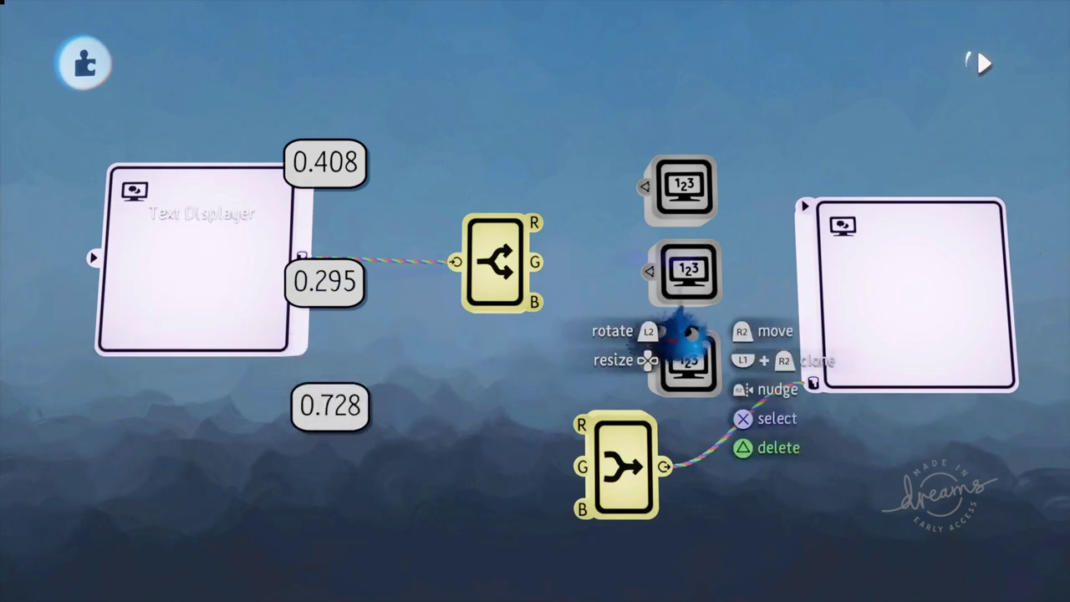
left_click(810, 380)
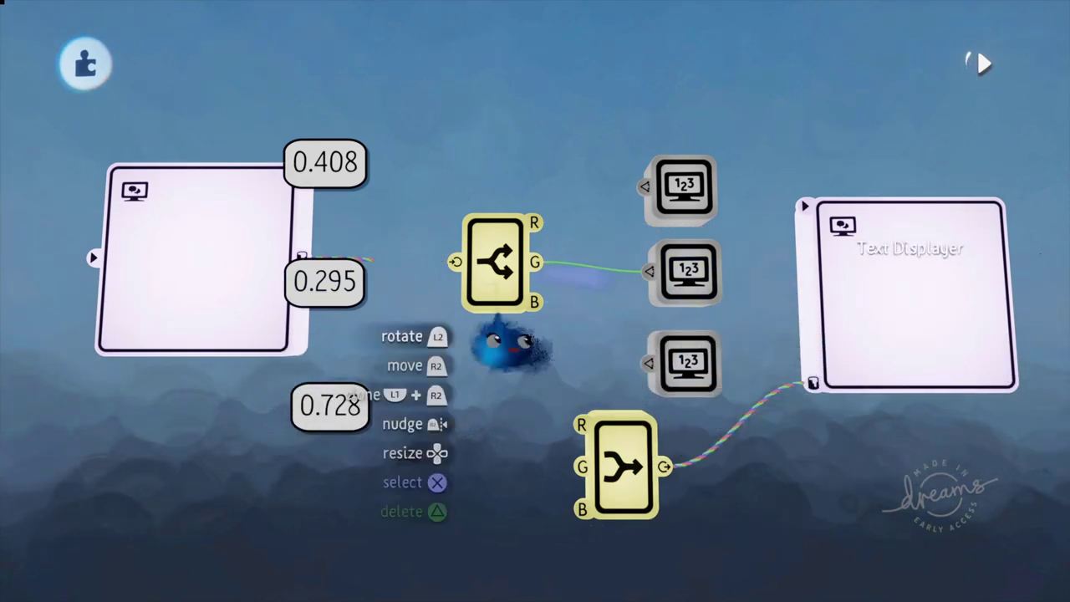
Step: With both Text Displayers' settings open, change the original's text colour to dark blue, and close both settings windows
left_click(194, 334)
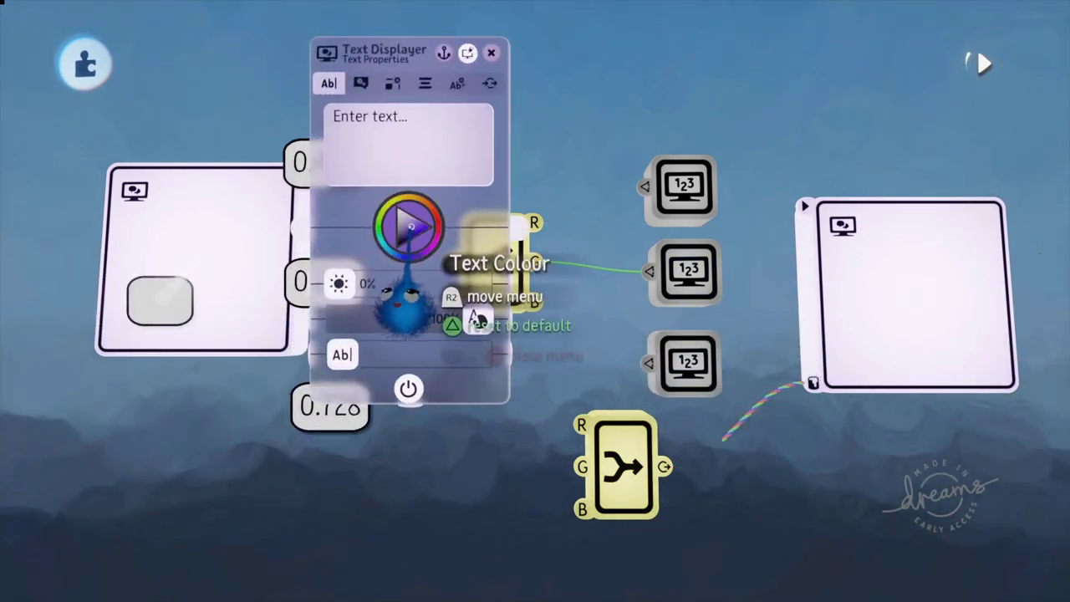
left_click_drag(411, 226, 378, 277)
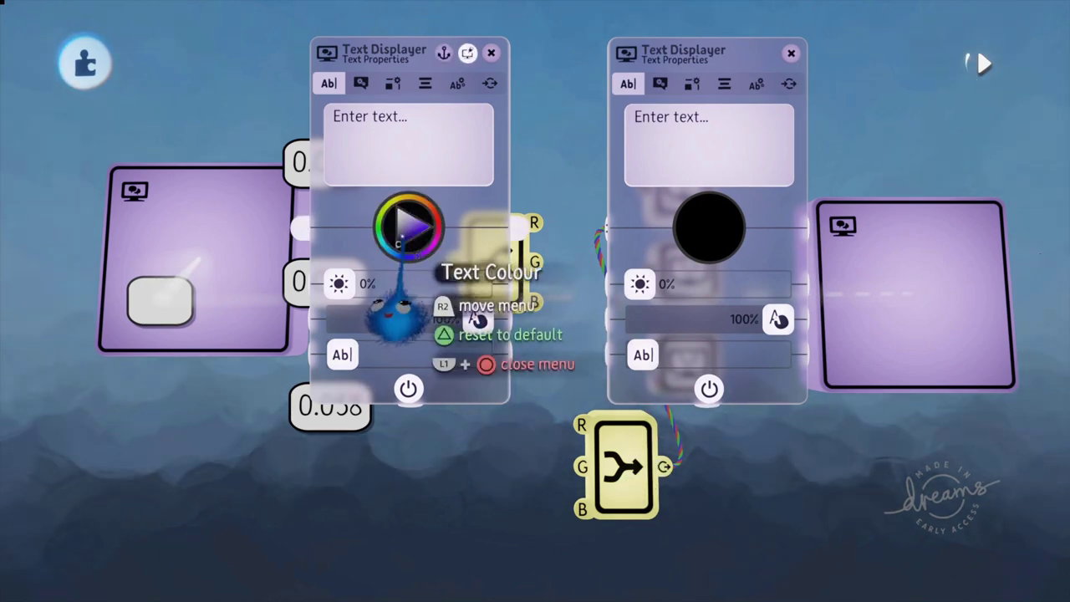
mouse_move(399, 239)
left_mouse_down()
mouse_move(396, 259)
mouse_move(441, 232)
mouse_move(437, 246)
mouse_move(370, 226)
mouse_move(354, 210)
mouse_move(430, 282)
mouse_move(420, 246)
mouse_move(411, 255)
left_mouse_up()
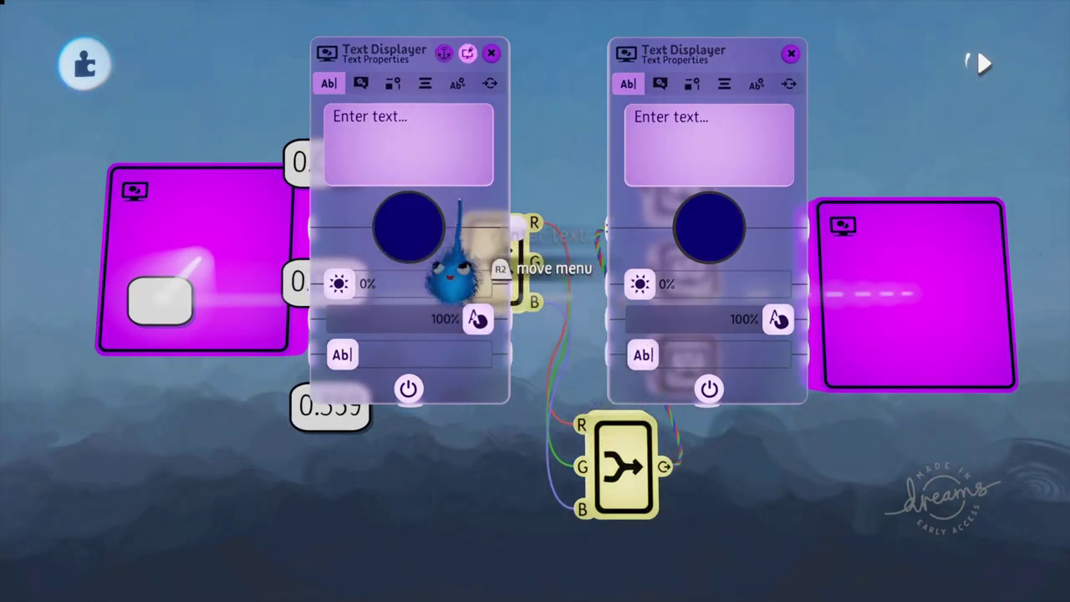
left_click(409, 240)
mouse_move(409, 251)
left_mouse_down()
mouse_move(382, 226)
mouse_move(430, 239)
mouse_move(460, 229)
mouse_move(424, 246)
left_mouse_up()
key("Escape")
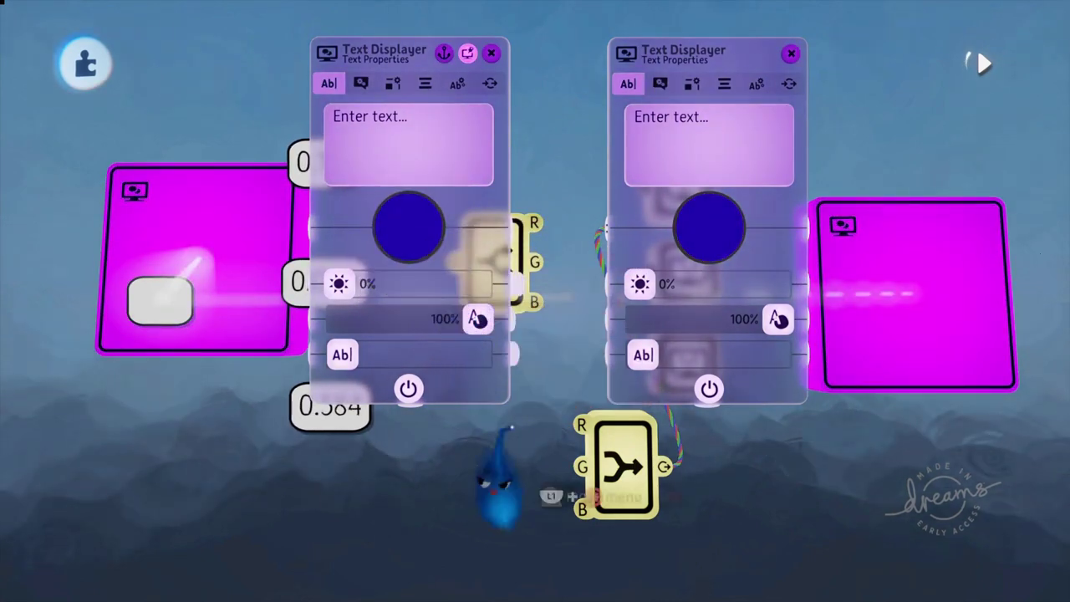
left_click(491, 53)
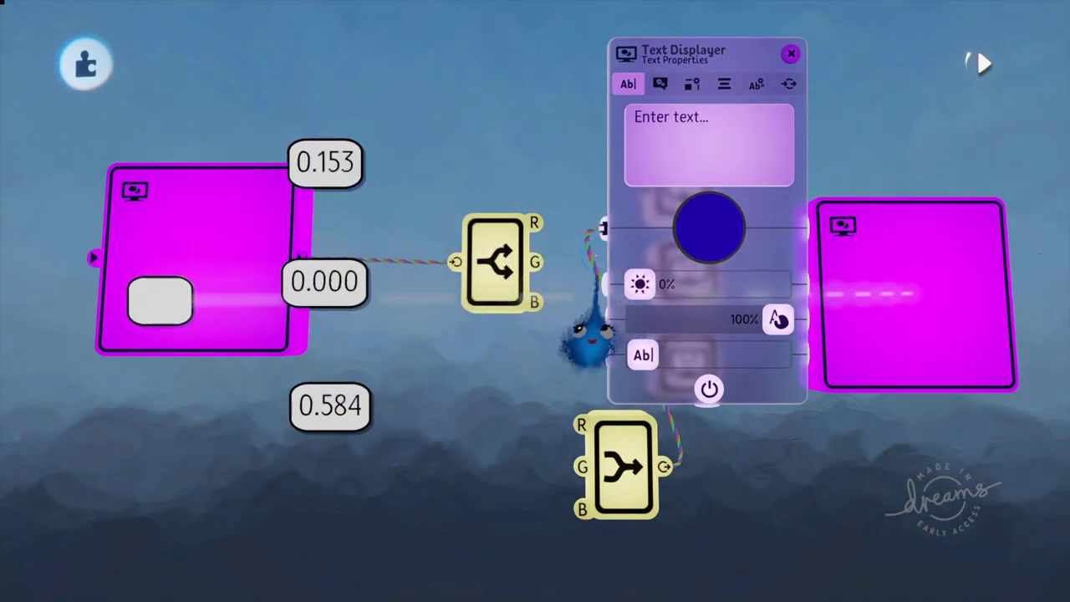
key("Escape")
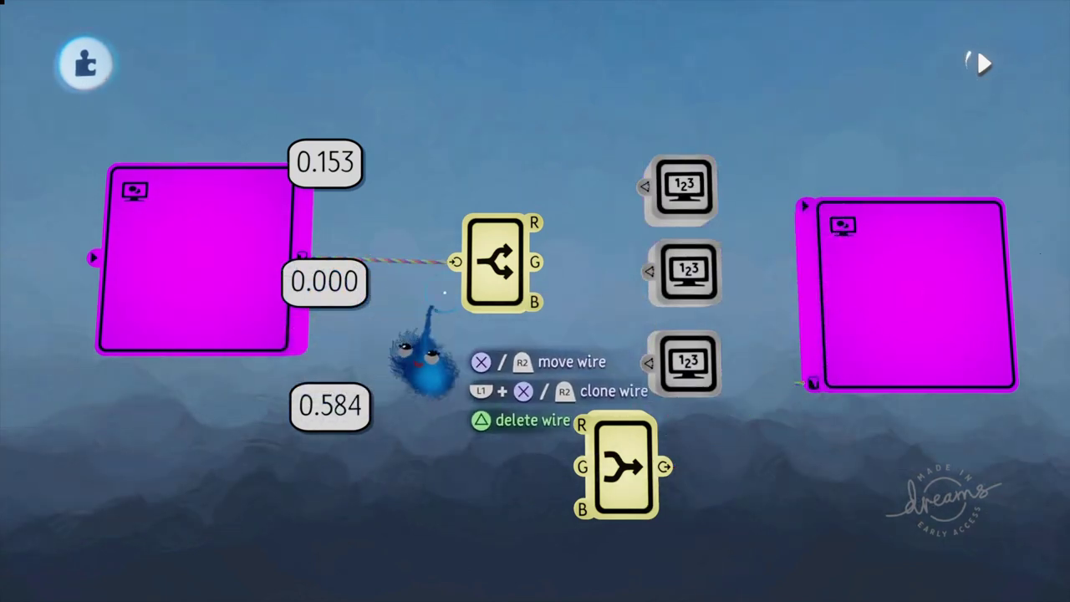
Step: Set the Combiner to the transform type with position, rotation and scale inputs, and delete its wires to the second Text Displayer and from the Splitter
key("Delete")
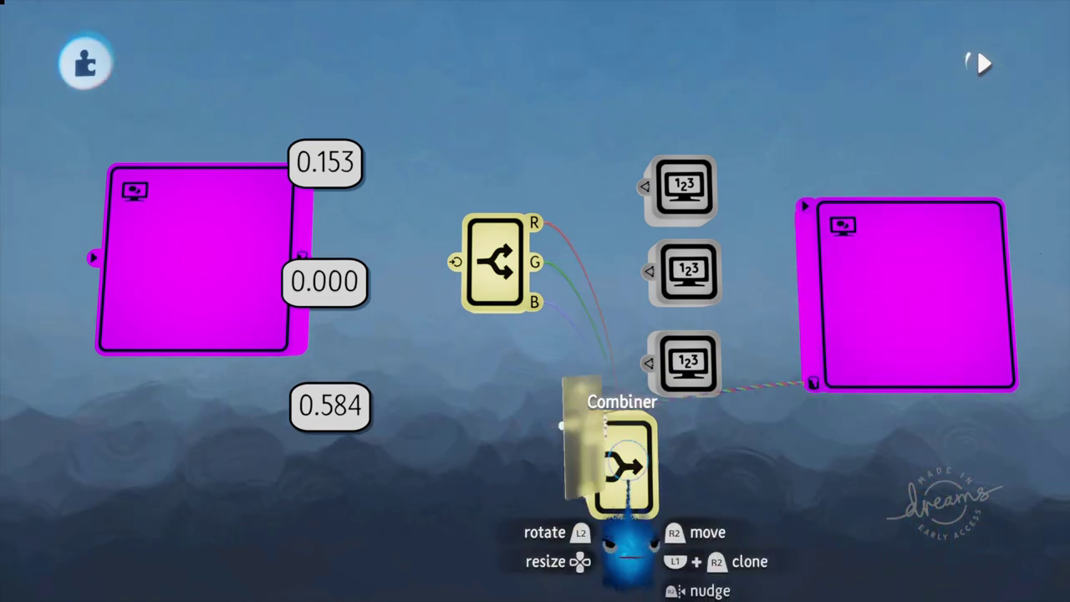
left_click(621, 465)
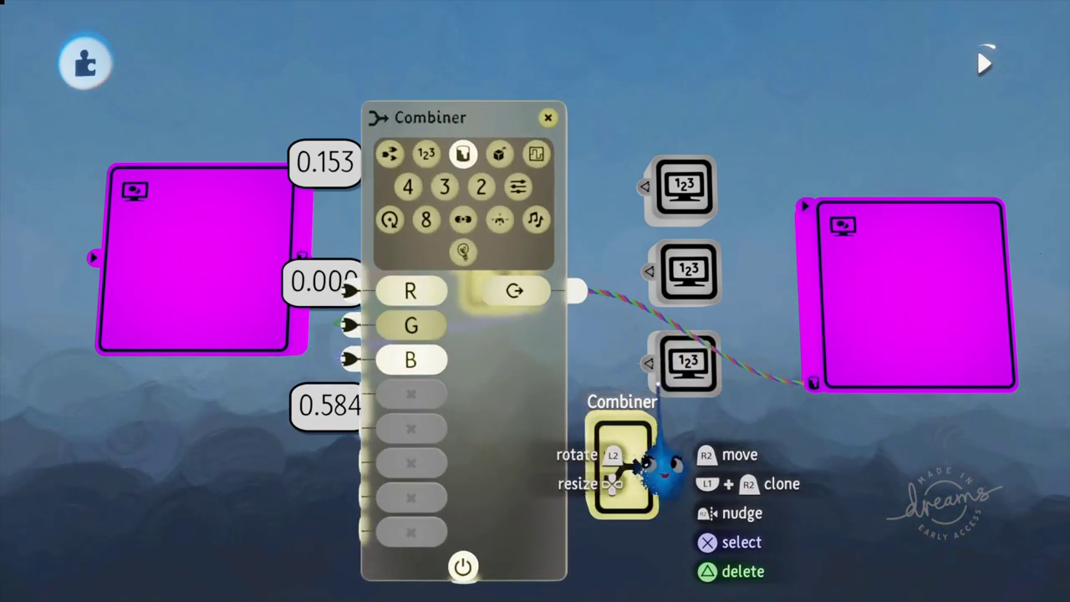
left_click(499, 154)
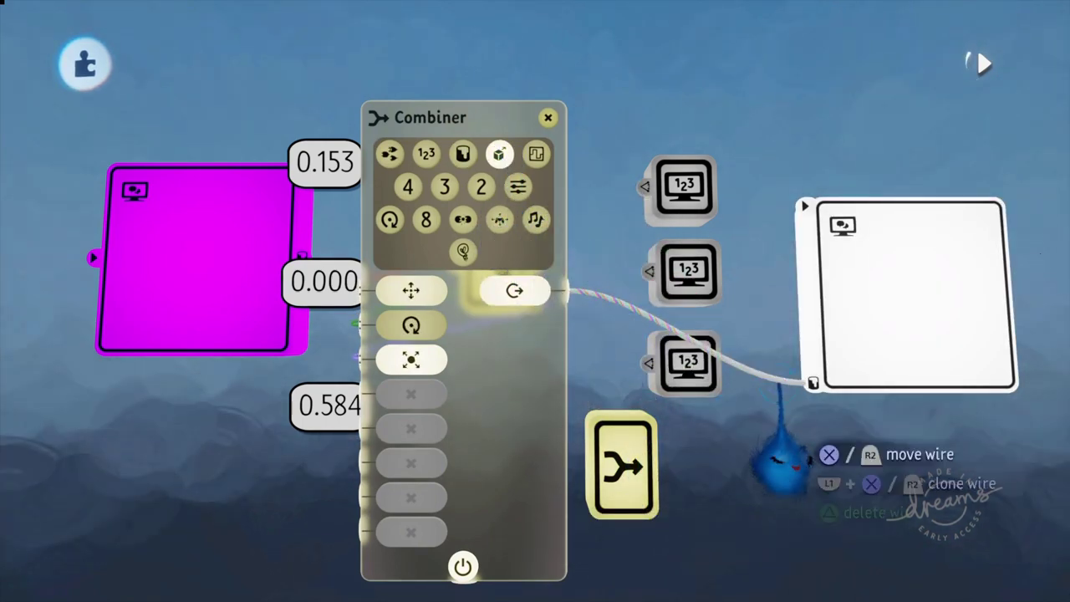
left_click_drag(781, 386, 718, 407)
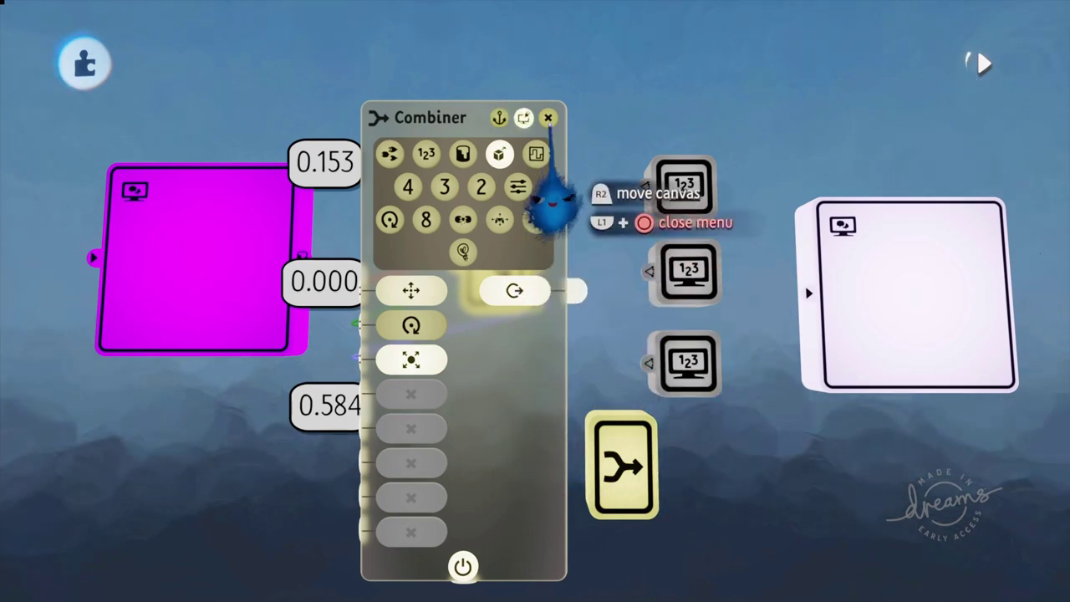
key("Escape")
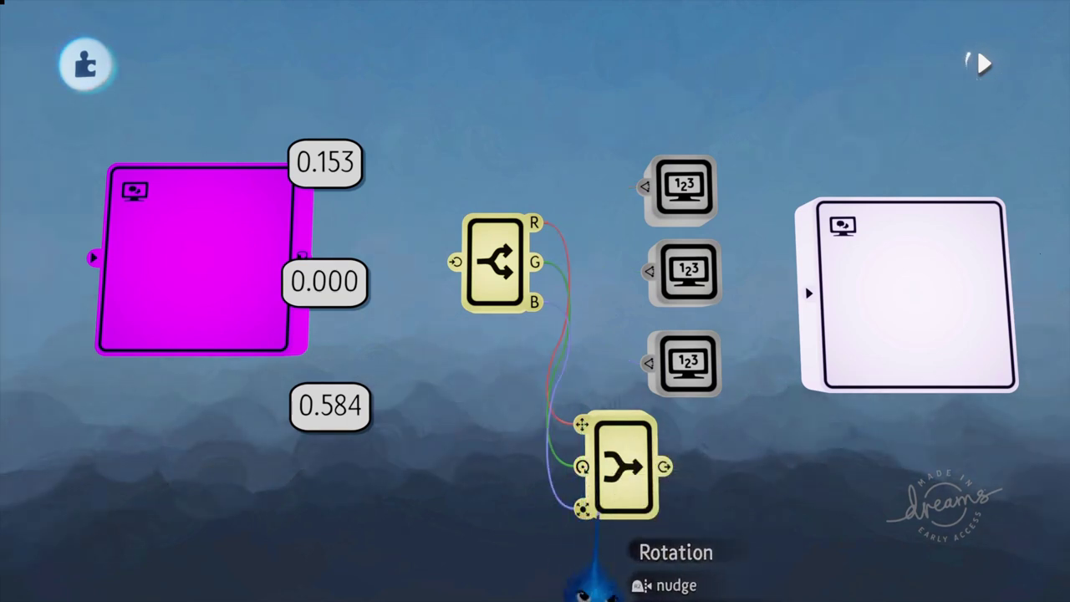
left_click(557, 489)
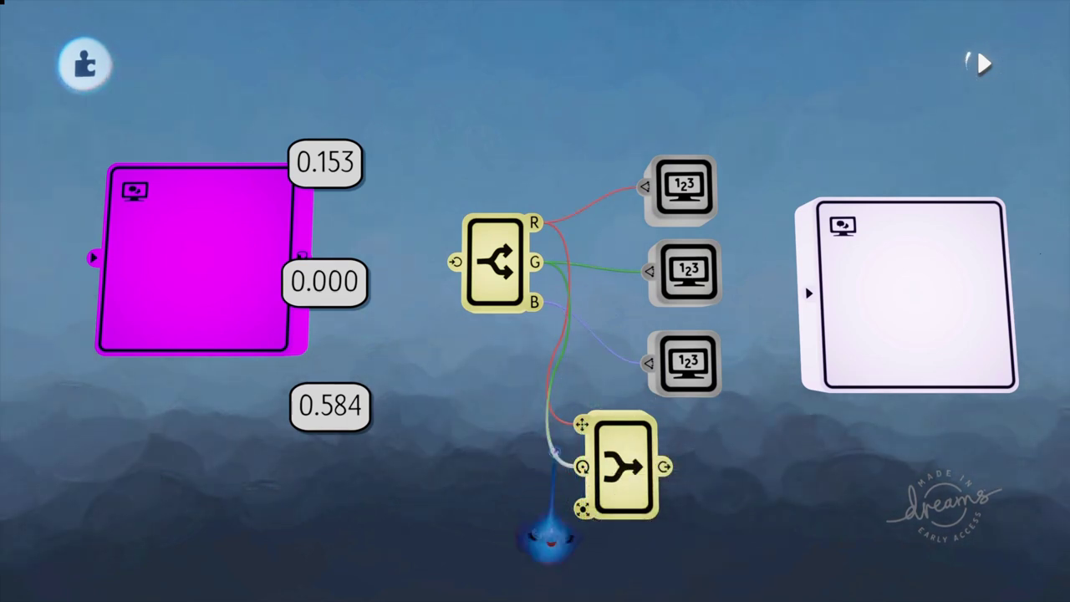
left_click(557, 418)
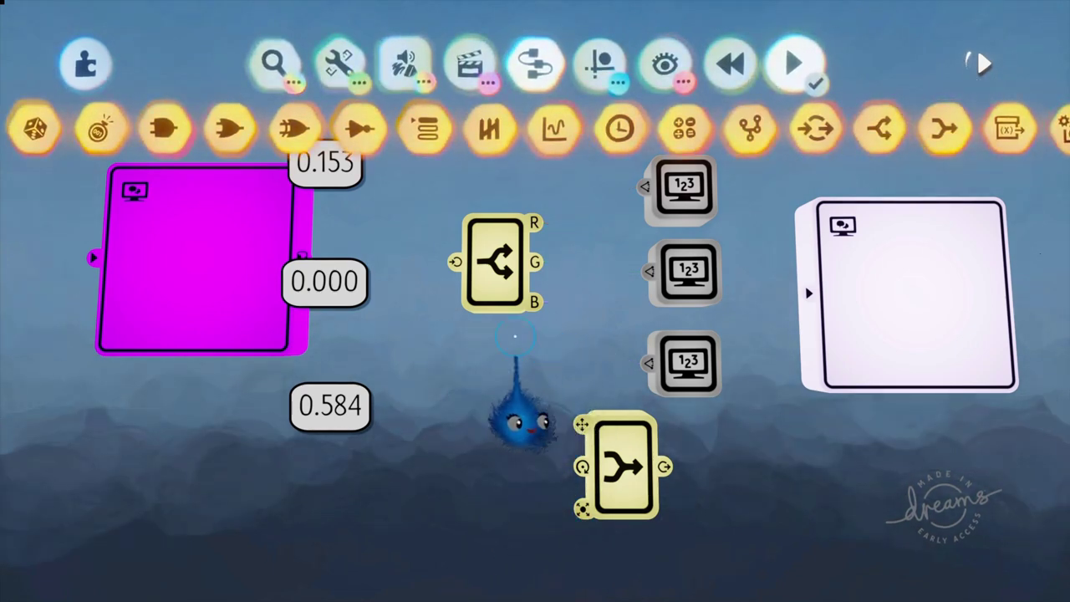
Step: Place a Tag gadget beside the Combiner and wire its Scene Space Transform output into the Splitter's input
left_click_drag(434, 138, 794, 133)
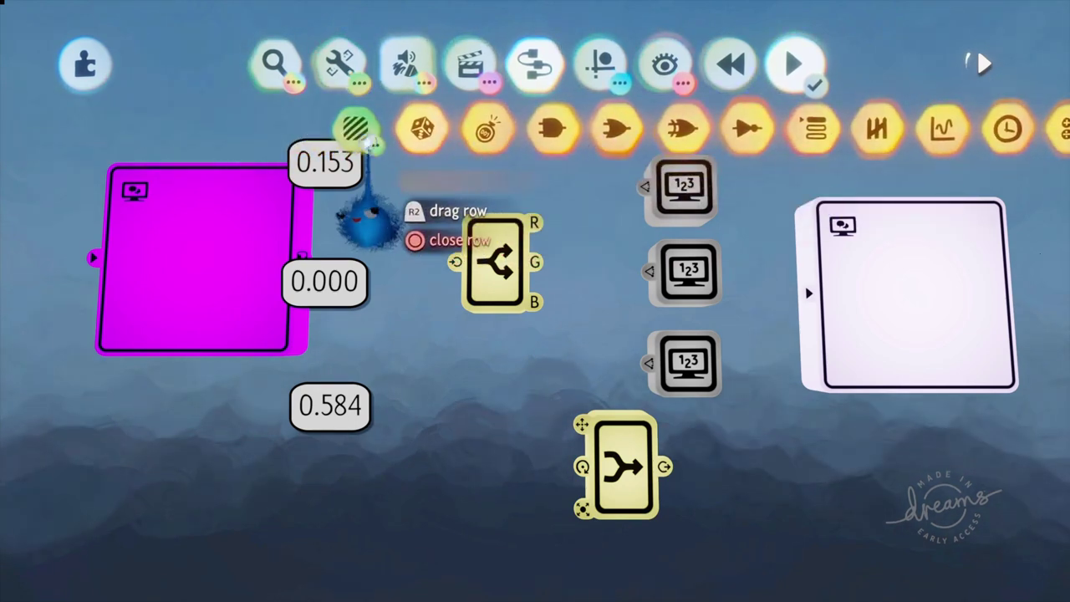
left_click(359, 132)
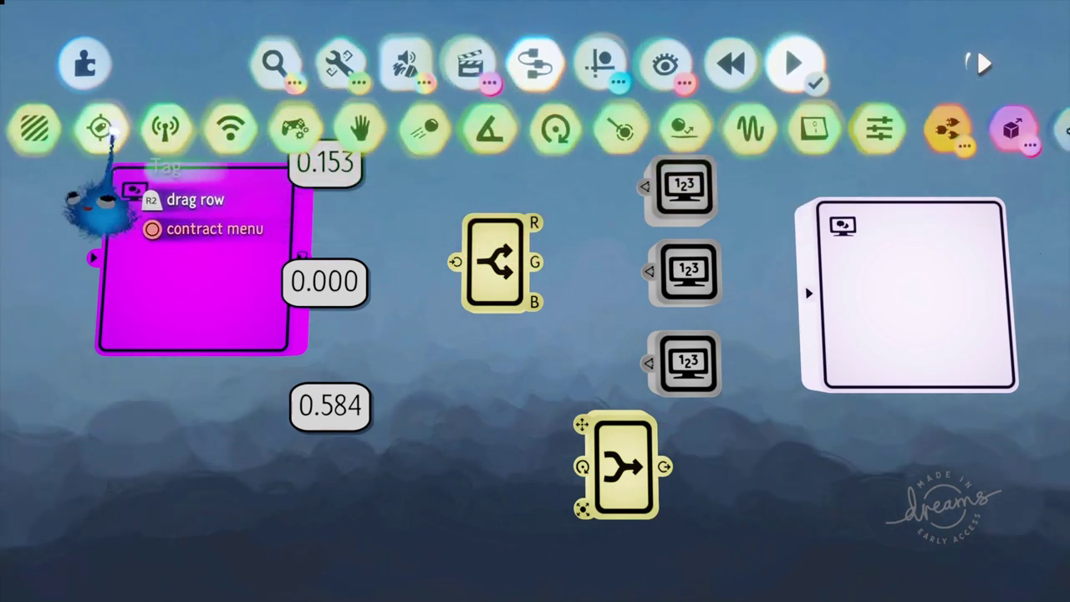
left_click(105, 129)
left_click(434, 451)
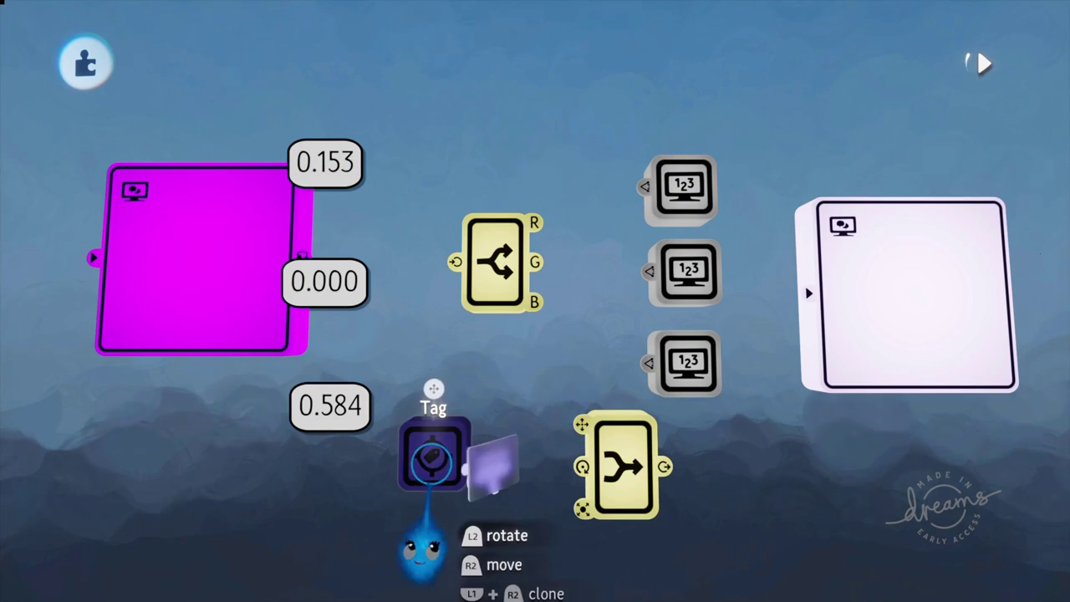
left_click_drag(524, 492, 174, 532)
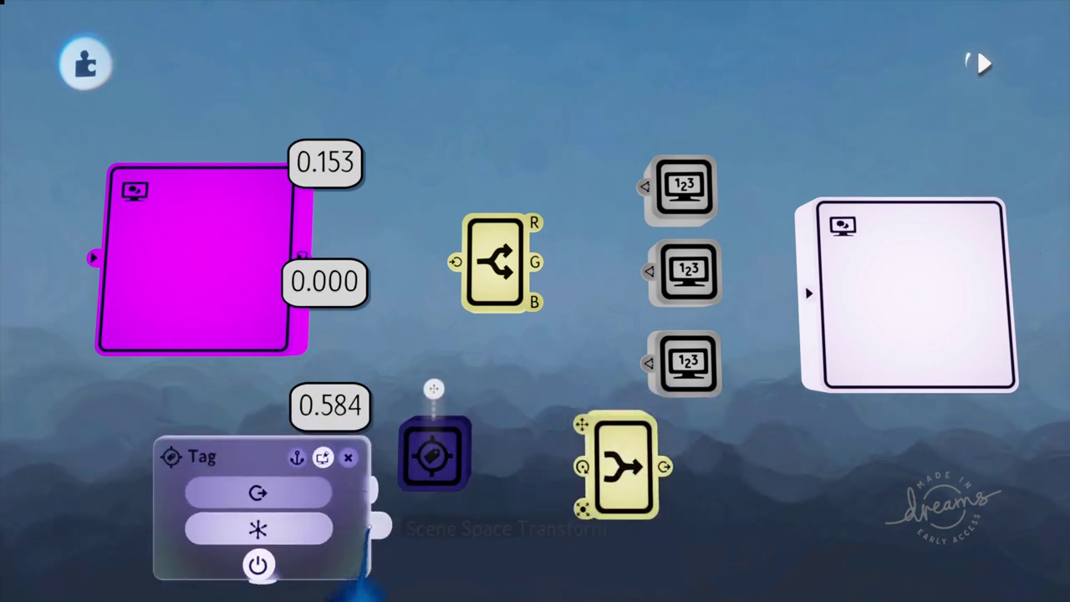
left_click_drag(395, 527, 454, 261)
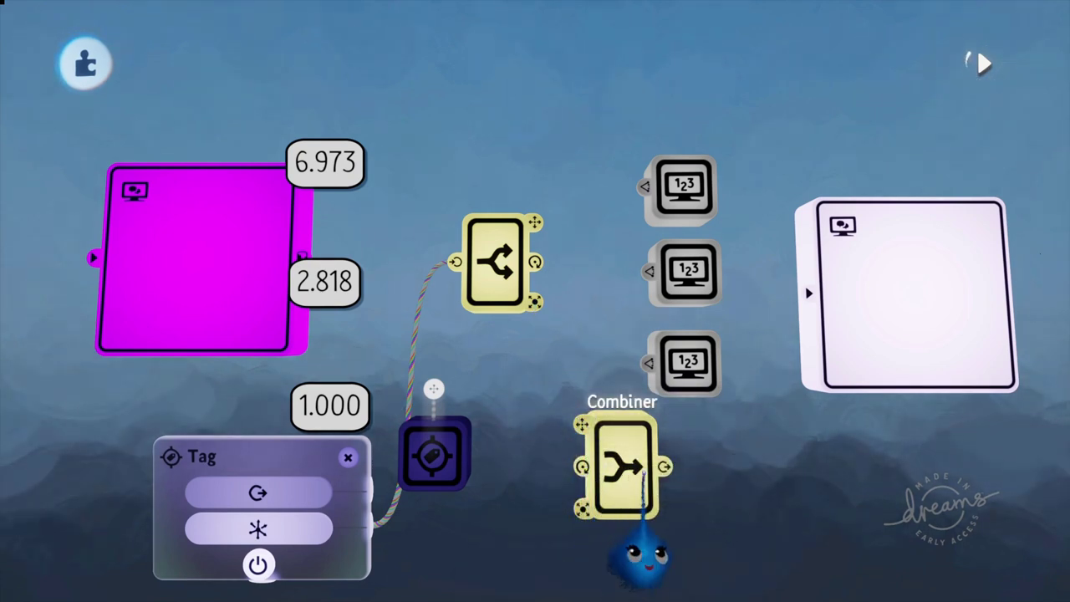
left_click_drag(665, 467, 834, 449)
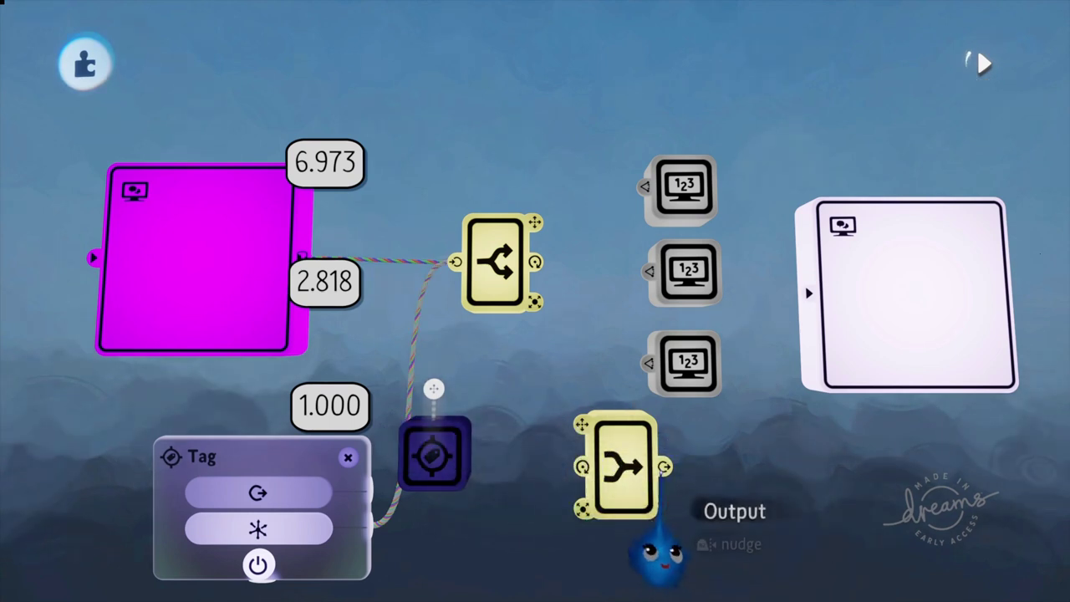
left_click_drag(662, 516, 805, 485)
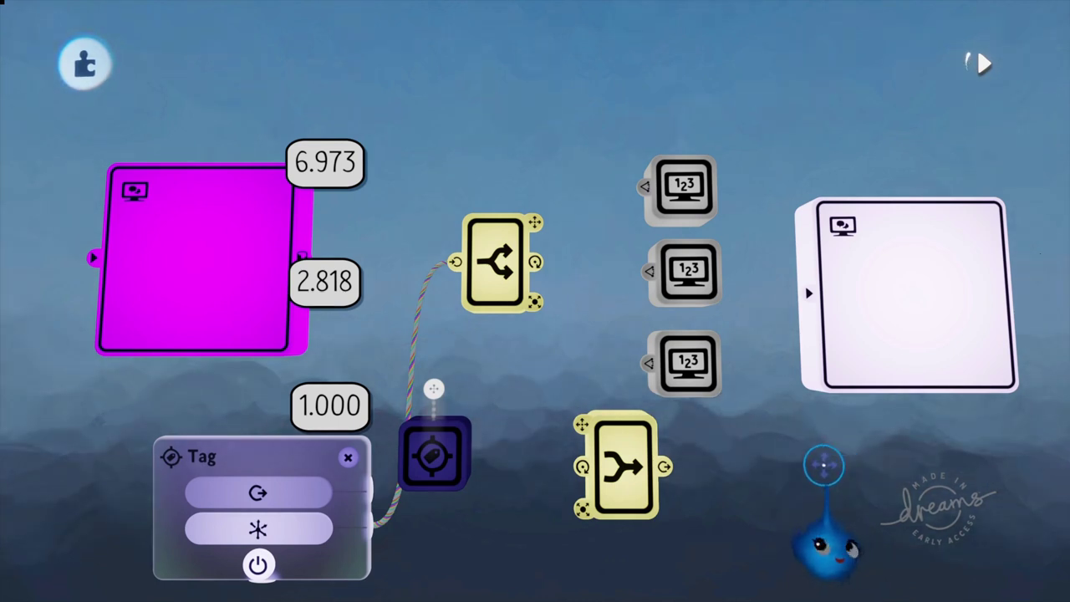
Step: Close the Tag's settings, open the Combiner's settings and move that window over the second Text Displayer
left_click(348, 457)
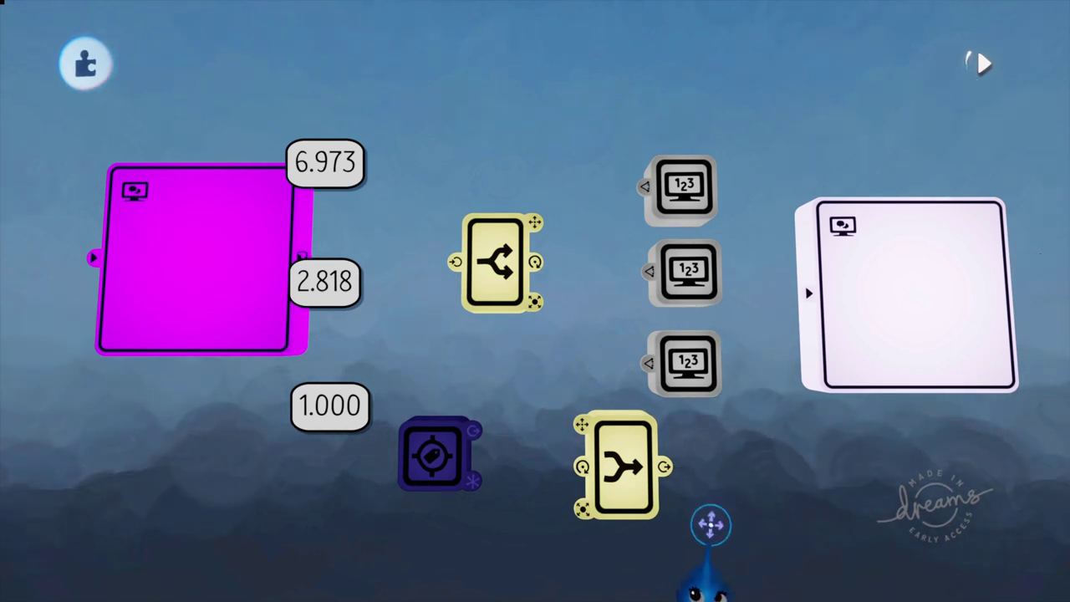
left_click(621, 481)
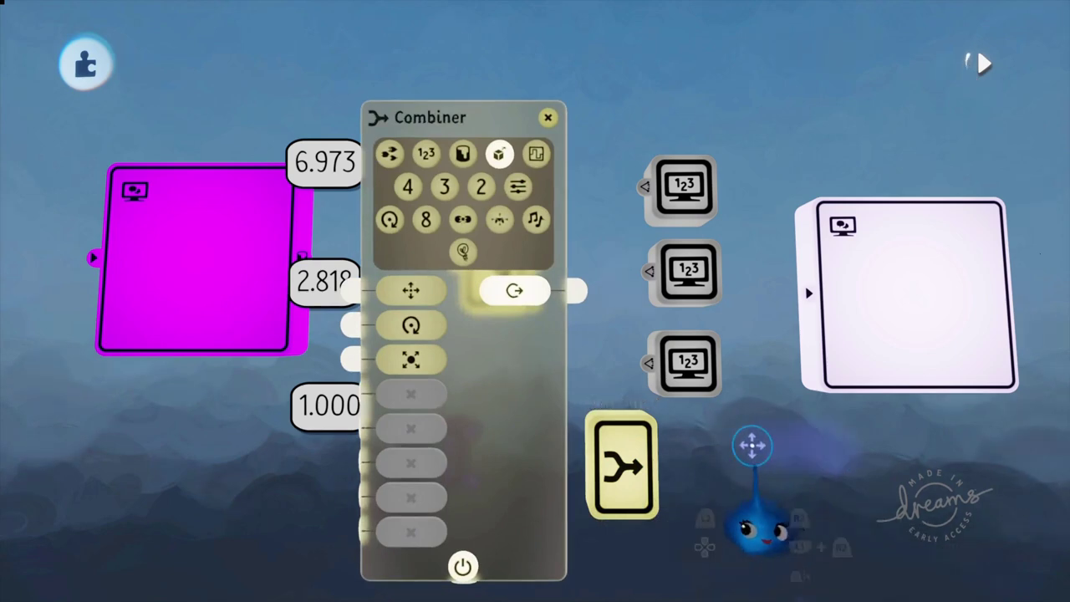
left_click_drag(500, 441, 885, 406)
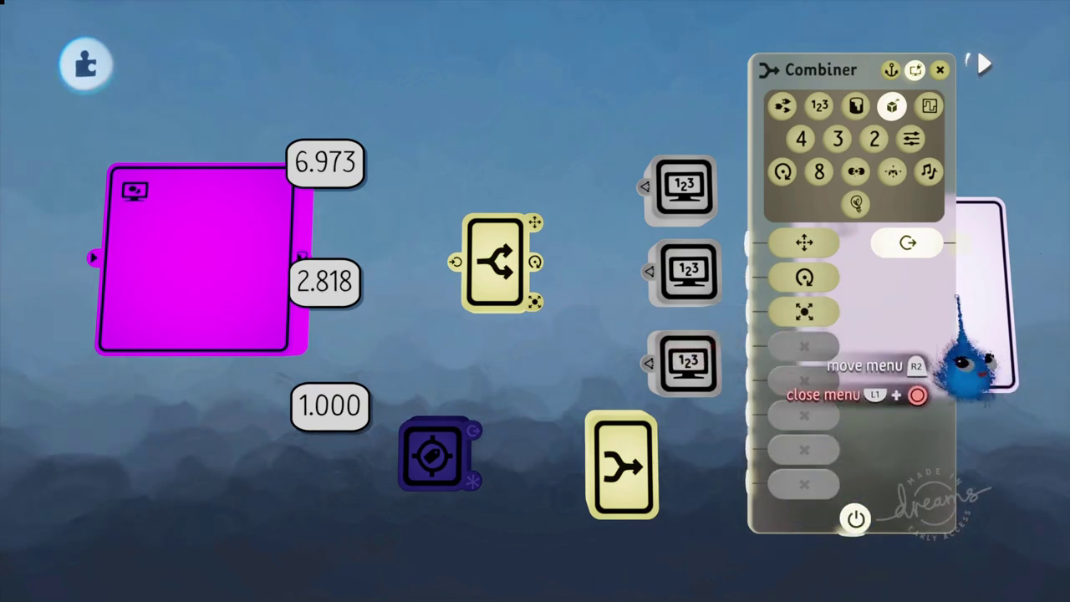
left_click_drag(907, 358, 831, 447)
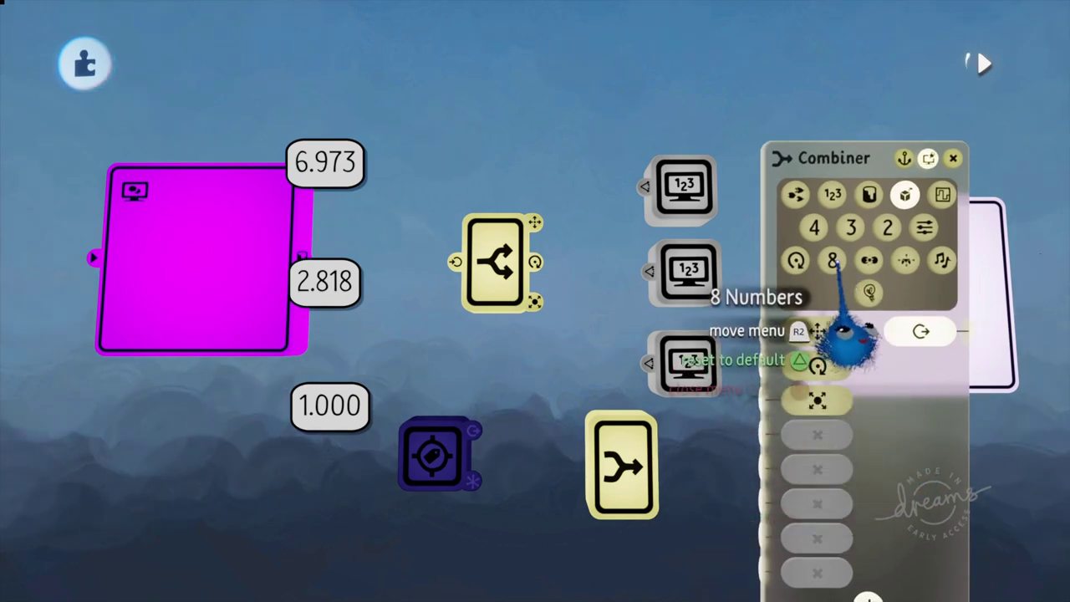
Step: Switch the Combiner through the Spice & Randomisation, Signal, Music and Rotation types, ending on the type with only X and Y inputs
left_click(924, 229)
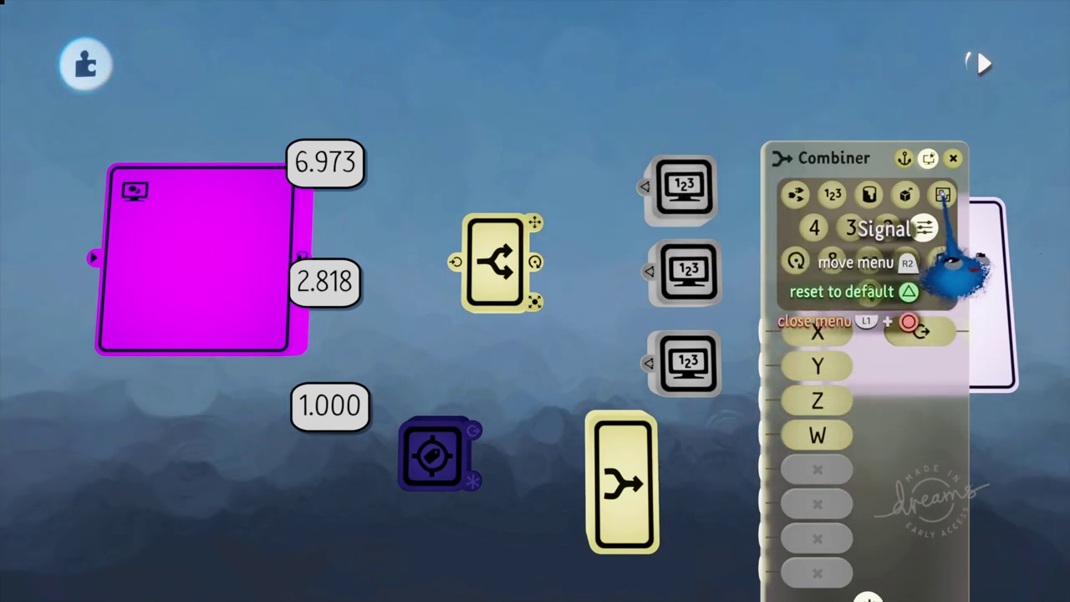
left_click(941, 195)
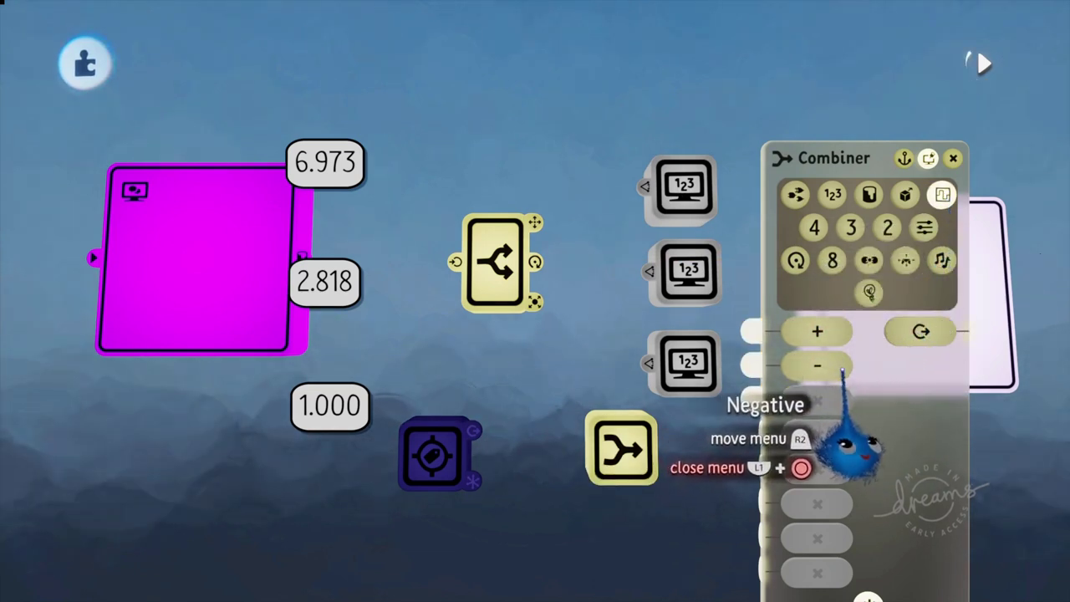
left_click(942, 259)
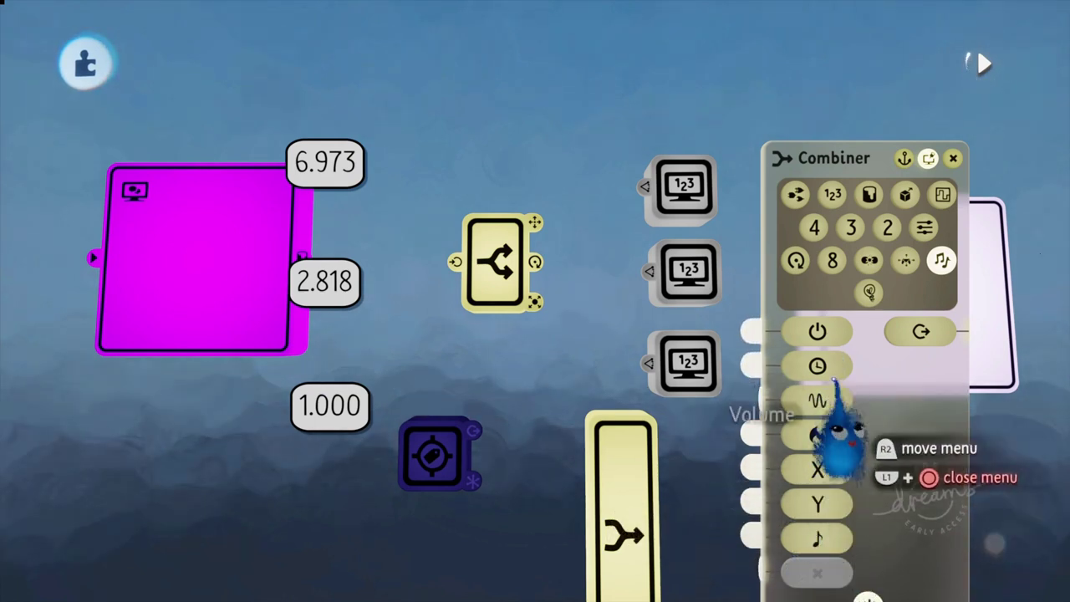
left_click(795, 260)
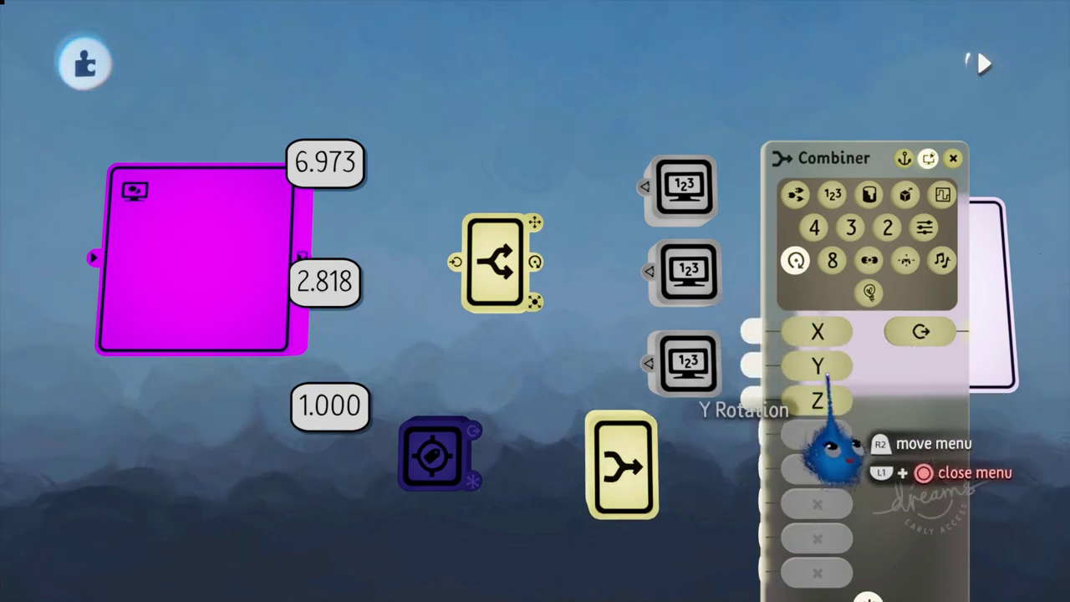
left_click(905, 261)
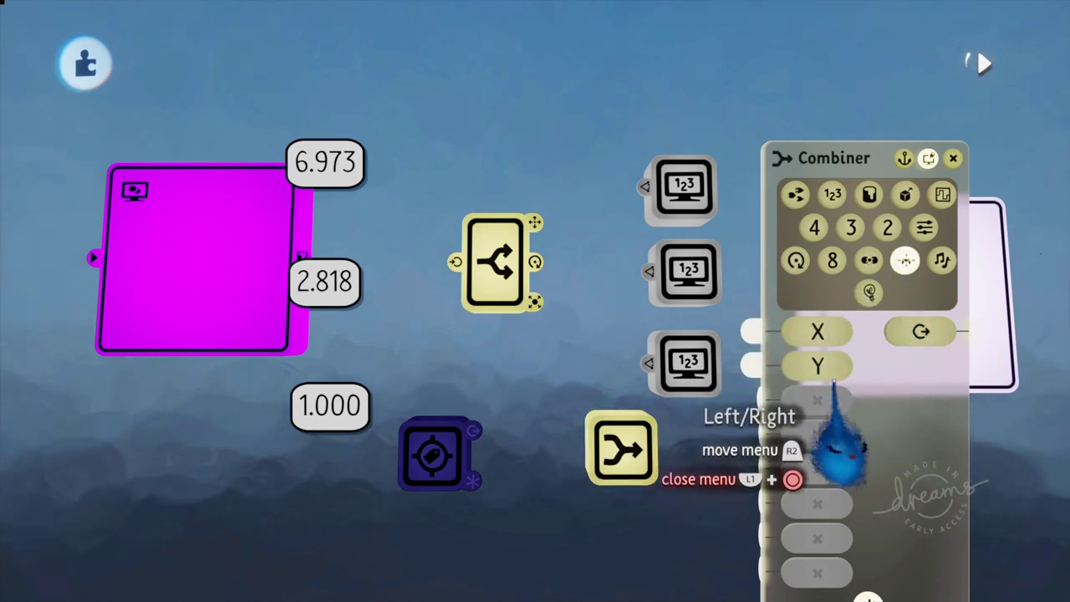
Step: Switch the Combiner through the plus/minus type and the eight-input A to H type, ending on the type with ghost and 1 to 4 inputs
left_click(833, 194)
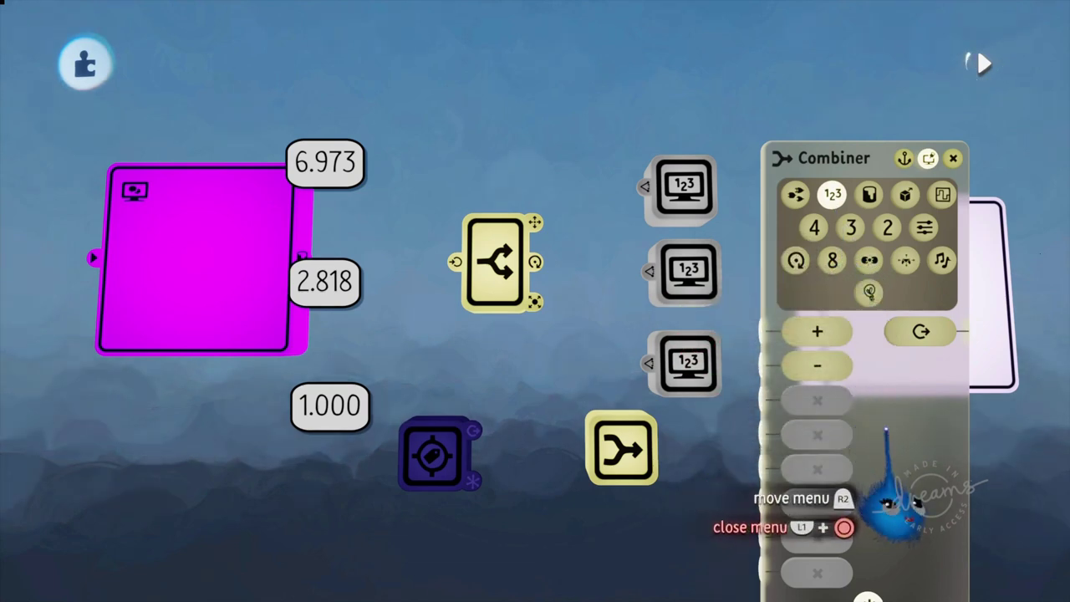
left_click_drag(886, 428, 888, 365)
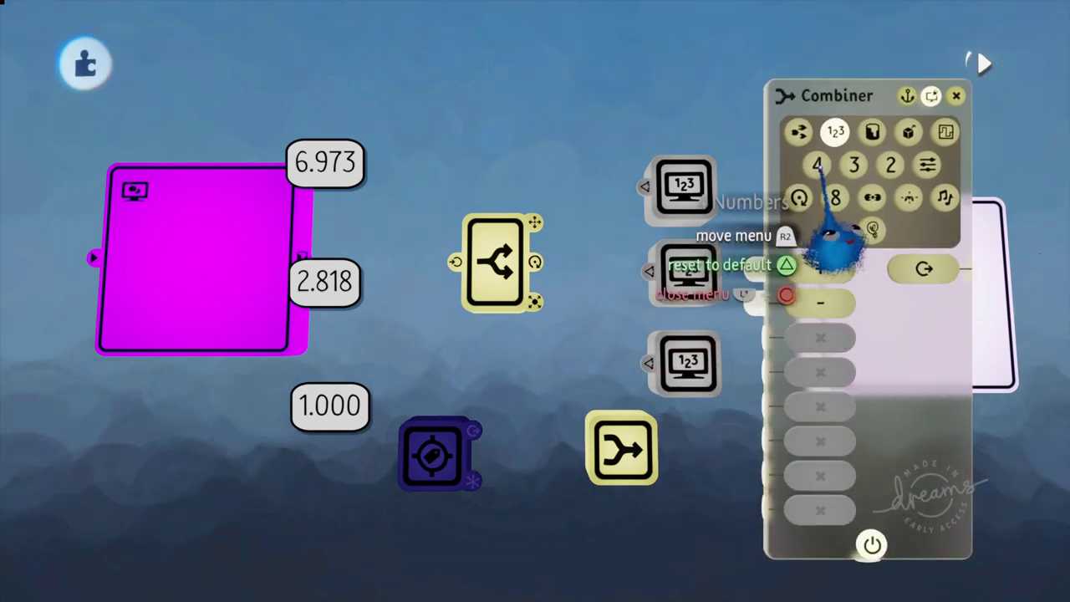
left_click(835, 197)
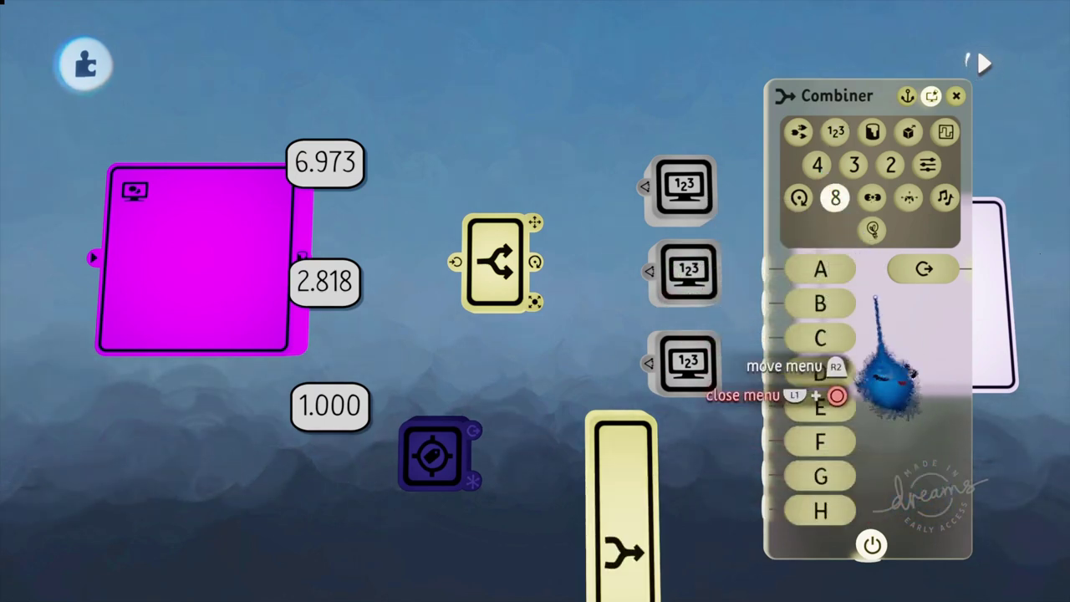
mouse_move(882, 458)
left_mouse_down()
mouse_move(942, 461)
mouse_move(883, 475)
left_mouse_up()
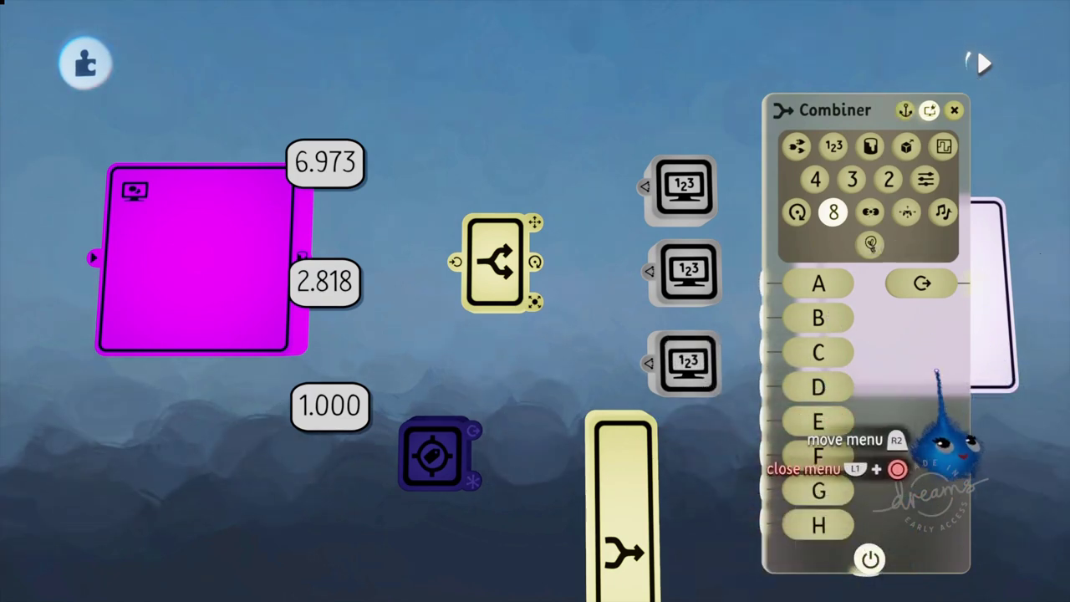
left_click(870, 243)
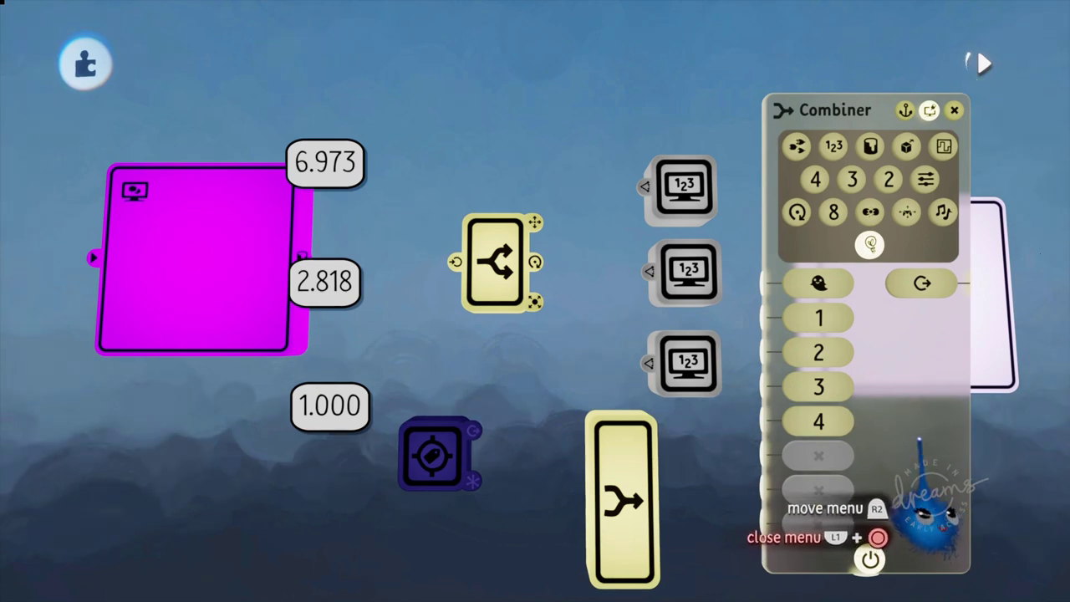
Step: Close the Combiner's settings and delete the Combiner and the Tag gadget from the canvas
left_click(954, 110)
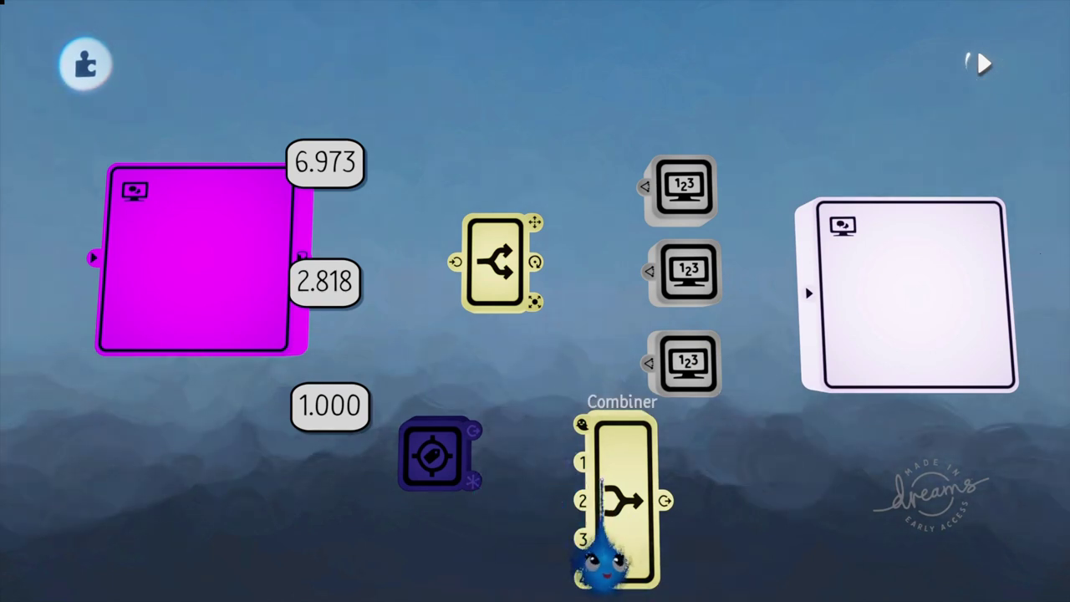
key("Delete")
key("Delete")
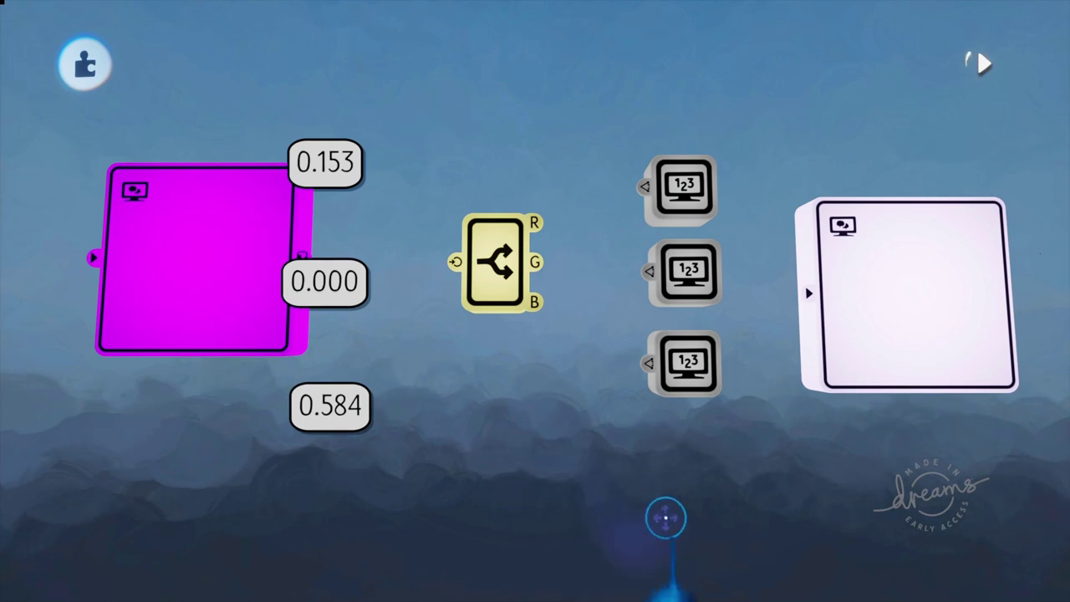